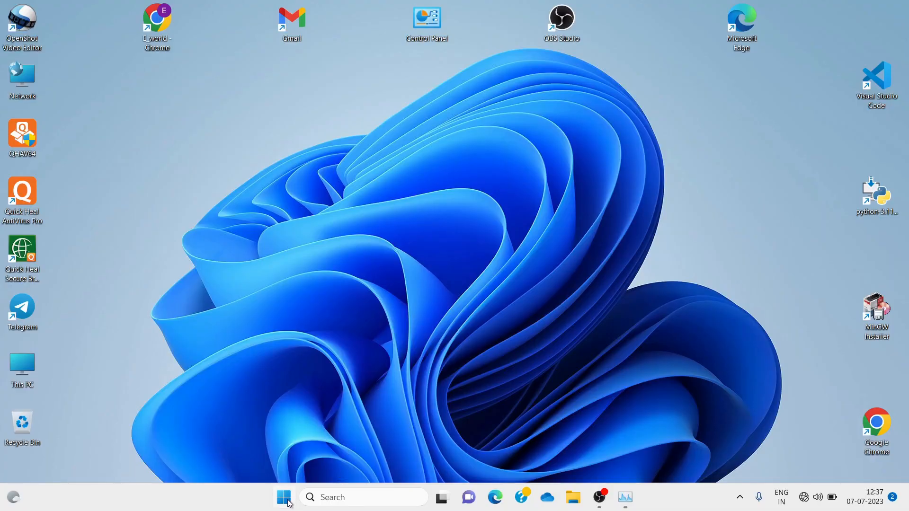
- Open Task Manager and review the list of startup apps
{"action": "right_click", "coordinate": [286, 500]}
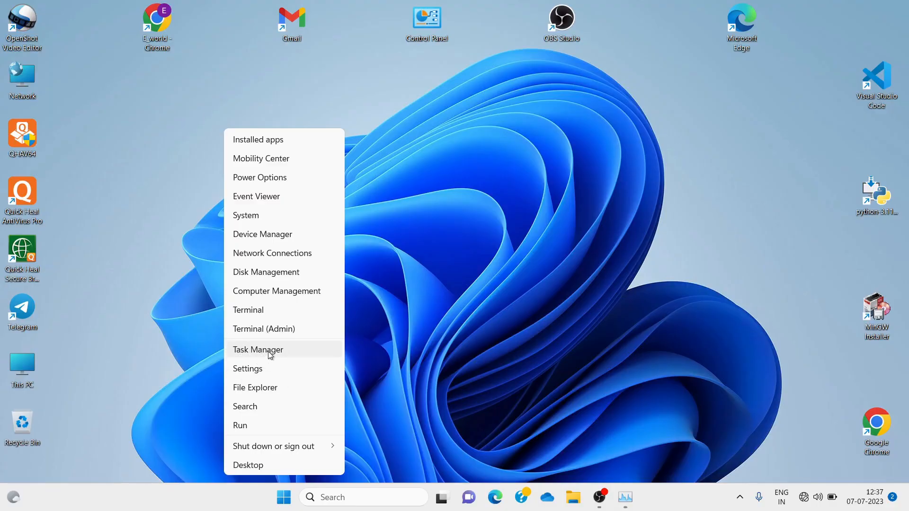
{"action": "left_click", "coordinate": [317, 351]}
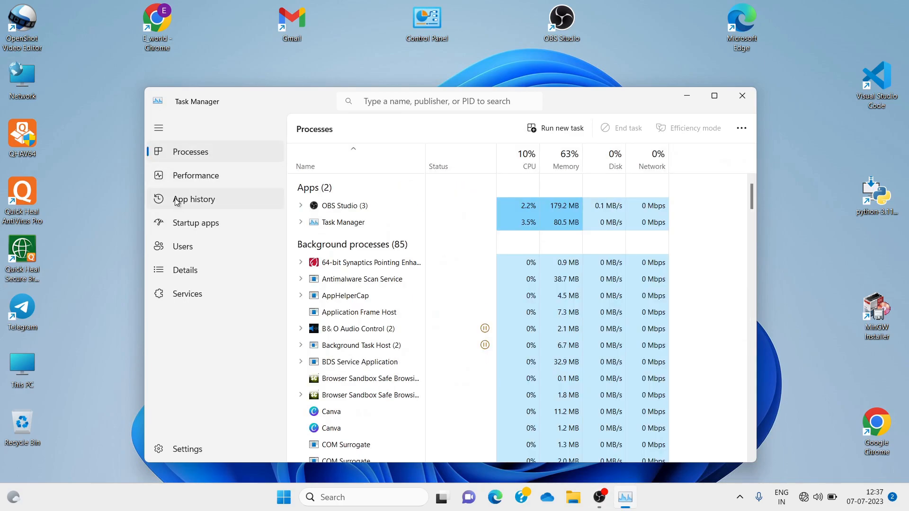
{"action": "left_click", "coordinate": [178, 229]}
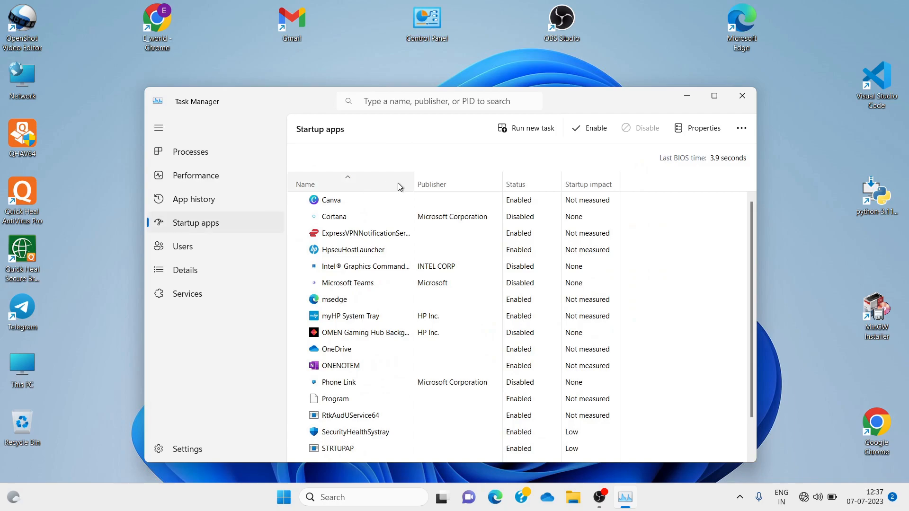
{"action": "scroll", "coordinate": [444, 374], "scroll_direction": "down", "scroll_amount": 2}
{"action": "scroll", "coordinate": [444, 374], "scroll_direction": "up", "scroll_amount": 2}
{"action": "scroll", "coordinate": [443, 373], "scroll_direction": "down", "scroll_amount": 2}
{"action": "scroll", "coordinate": [443, 373], "scroll_direction": "up", "scroll_amount": 2}
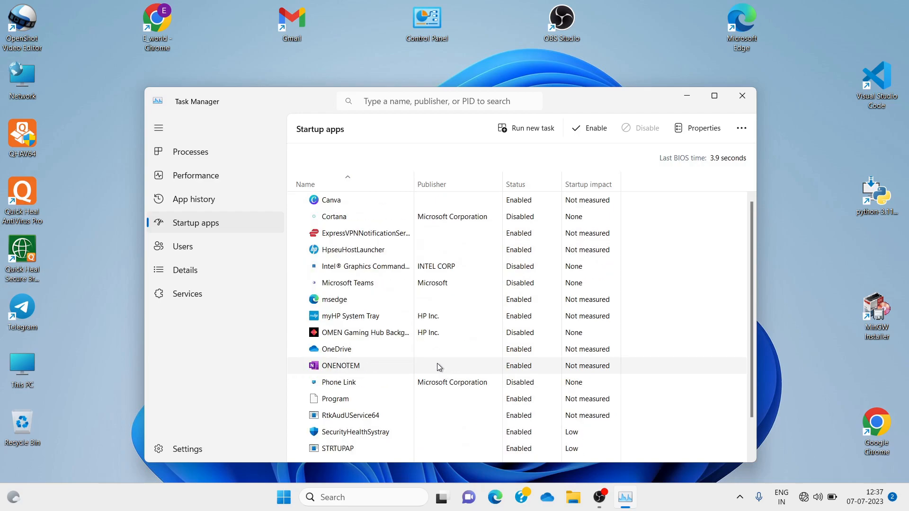
- Disable Canva from launching at startup and look through the remaining startup apps
{"action": "left_click", "coordinate": [347, 201]}
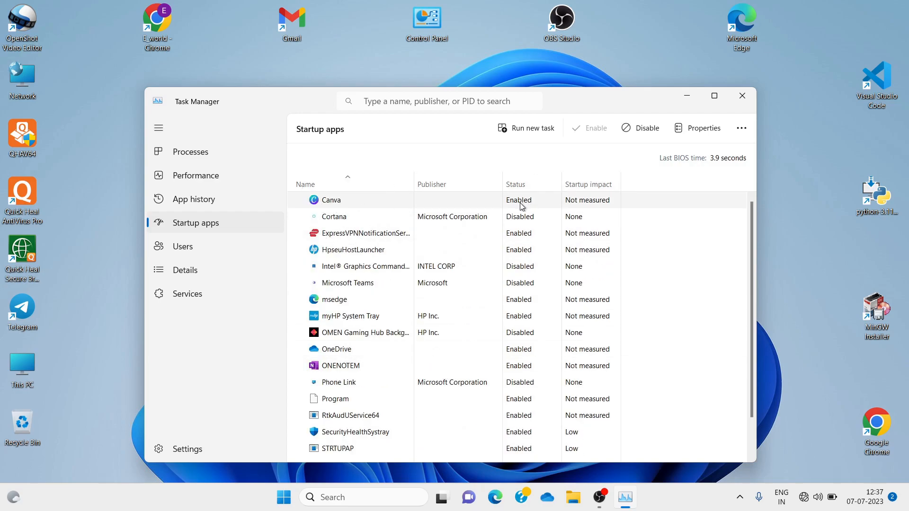
{"action": "left_click", "coordinate": [642, 126]}
{"action": "left_click", "coordinate": [640, 136]}
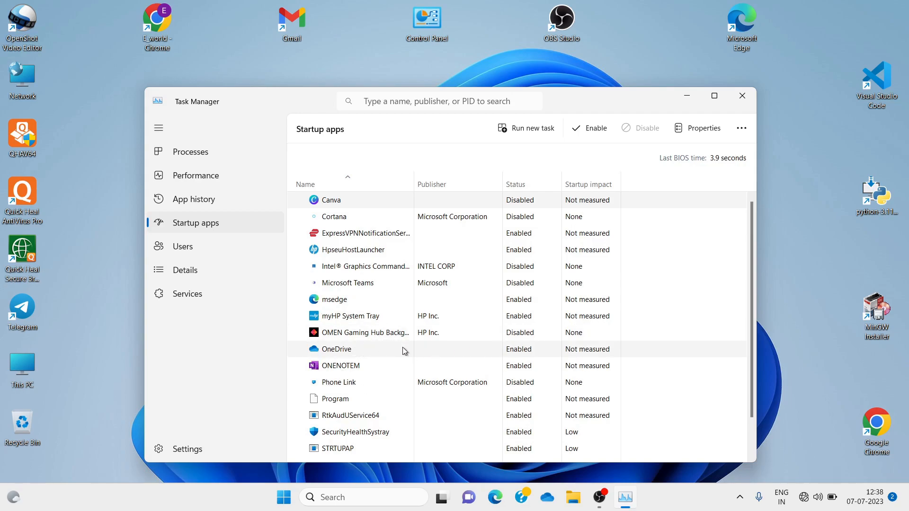
{"action": "scroll", "coordinate": [366, 368], "scroll_direction": "down", "scroll_amount": 2}
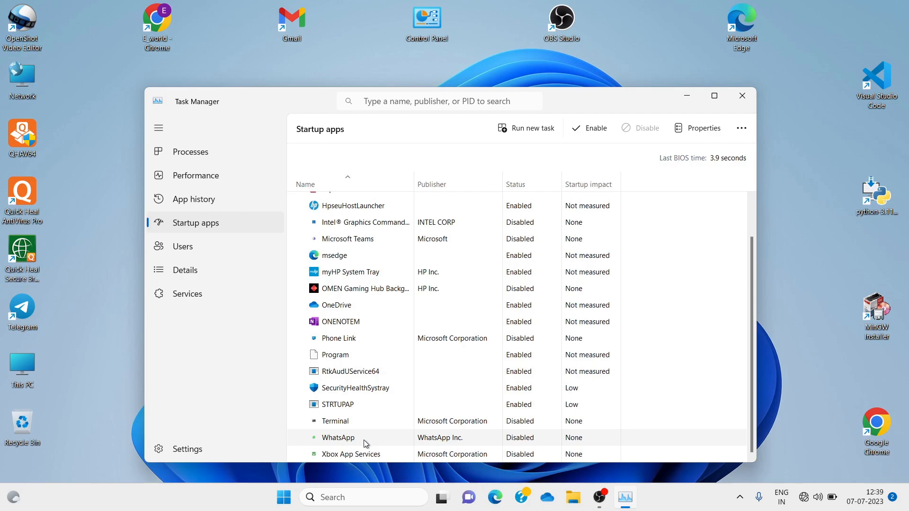
{"action": "scroll", "coordinate": [398, 313], "scroll_direction": "up", "scroll_amount": 1}
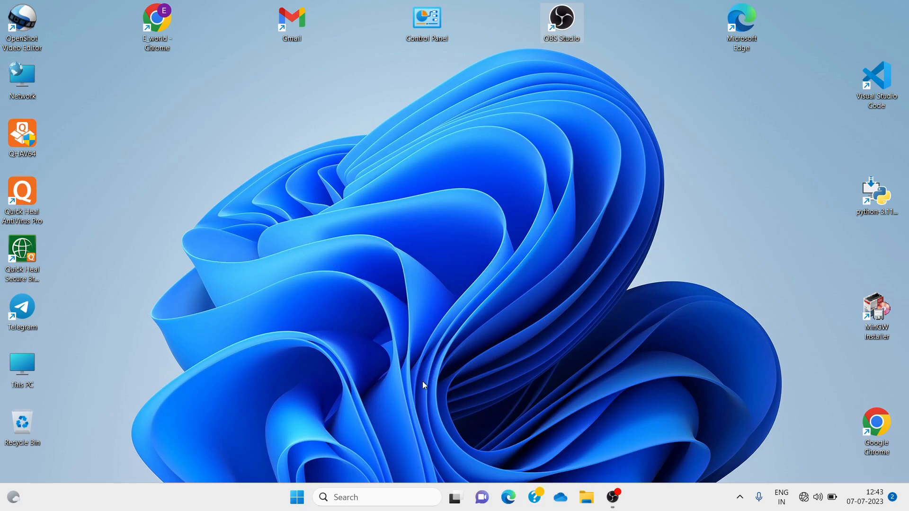
- Search Windows for %temp% and open the matching Temp folder
{"action": "left_click", "coordinate": [369, 494]}
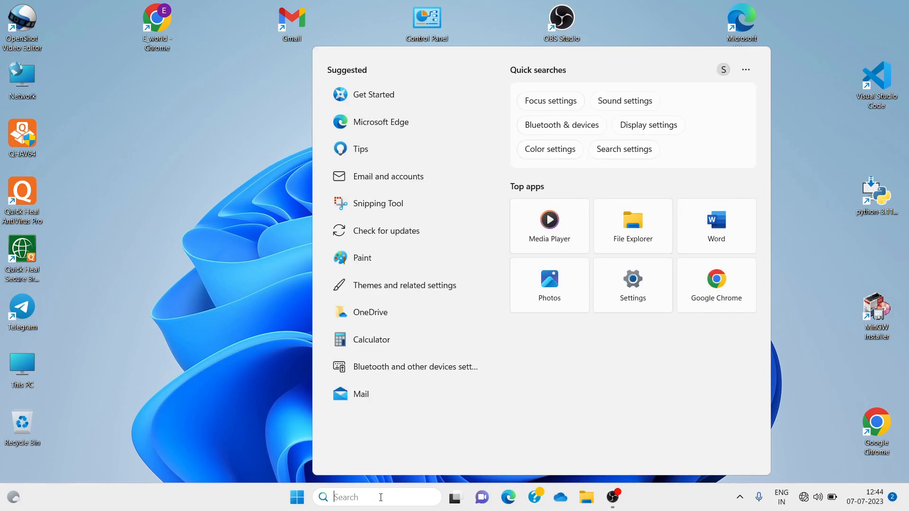
{"action": "type", "text": "%temp%"}
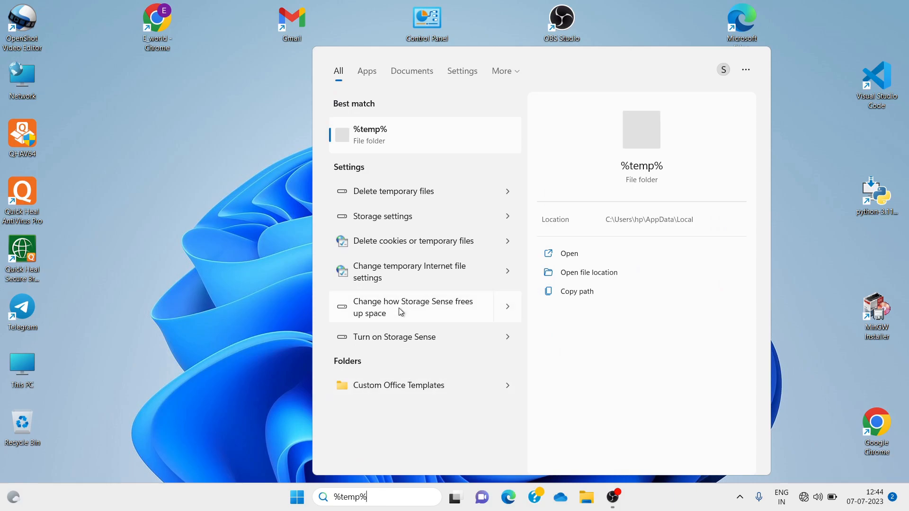
{"action": "left_click", "coordinate": [383, 141]}
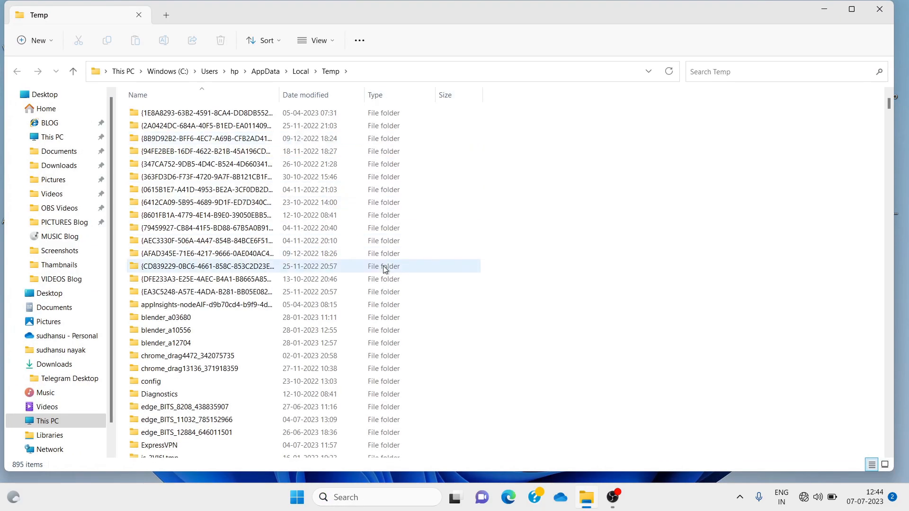
- Examine the temporary folders and files stored in the Temp folder
{"action": "scroll", "coordinate": [383, 268], "scroll_direction": "down", "scroll_amount": 9}
{"action": "scroll", "coordinate": [383, 268], "scroll_direction": "down", "scroll_amount": 20}
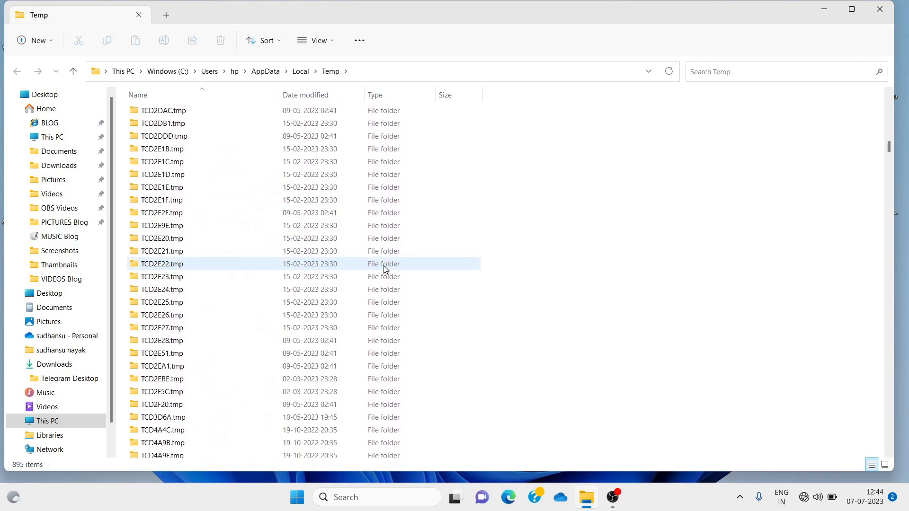
{"action": "scroll", "coordinate": [383, 265], "scroll_direction": "down", "scroll_amount": 20}
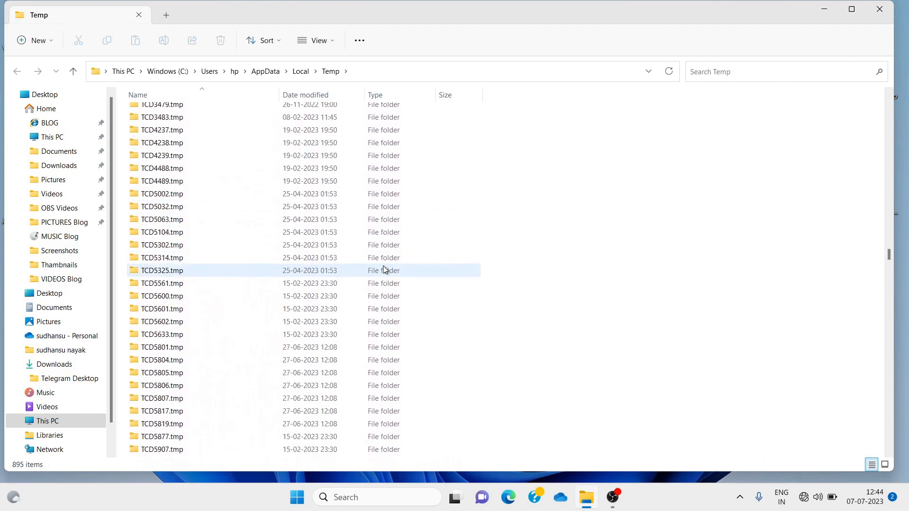
{"action": "left_click_drag", "start_coordinate": [891, 283], "coordinate": [885, 111]}
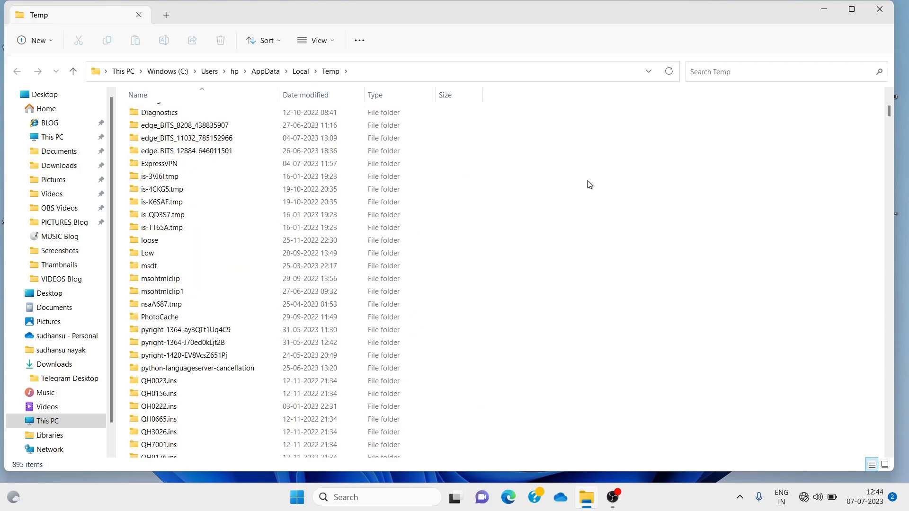
{"action": "scroll", "coordinate": [589, 185], "scroll_direction": "down", "scroll_amount": 3}
{"action": "scroll", "coordinate": [588, 183], "scroll_direction": "up", "scroll_amount": 9}
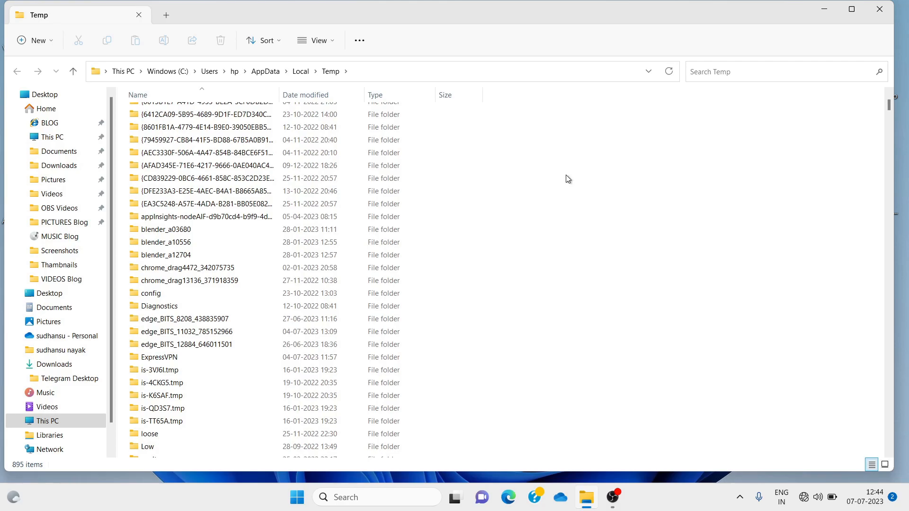
{"action": "scroll", "coordinate": [568, 178], "scroll_direction": "down", "scroll_amount": 20}
{"action": "scroll", "coordinate": [567, 178], "scroll_direction": "down", "scroll_amount": 15}
{"action": "scroll", "coordinate": [415, 299], "scroll_direction": "down", "scroll_amount": 10}
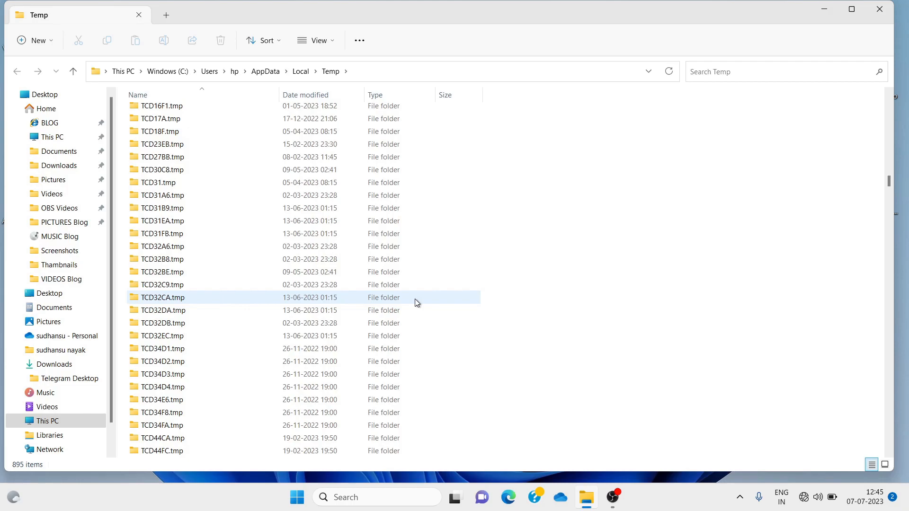
{"action": "scroll", "coordinate": [414, 303], "scroll_direction": "up", "scroll_amount": 20}
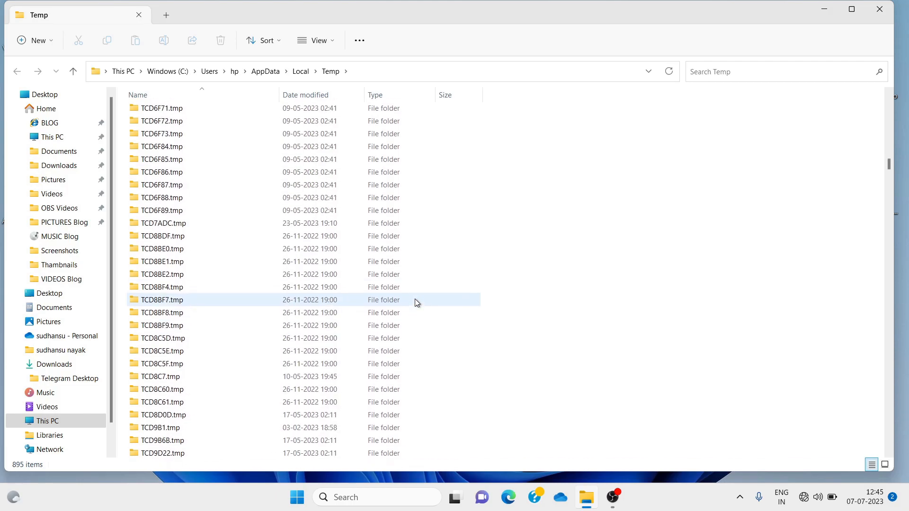
{"action": "scroll", "coordinate": [414, 303], "scroll_direction": "up", "scroll_amount": 20}
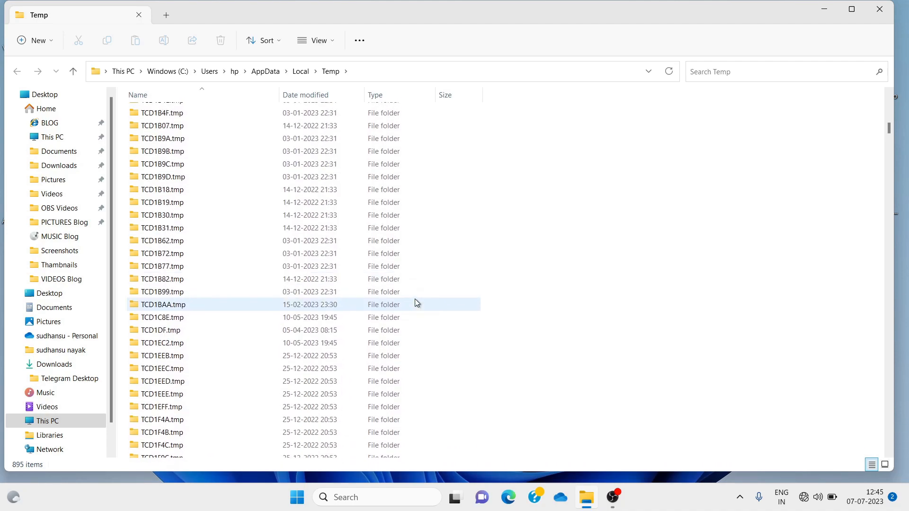
- Delete all items in the Temp folder, skipping the file that is in use
{"action": "key", "text": "ctrl+a"}
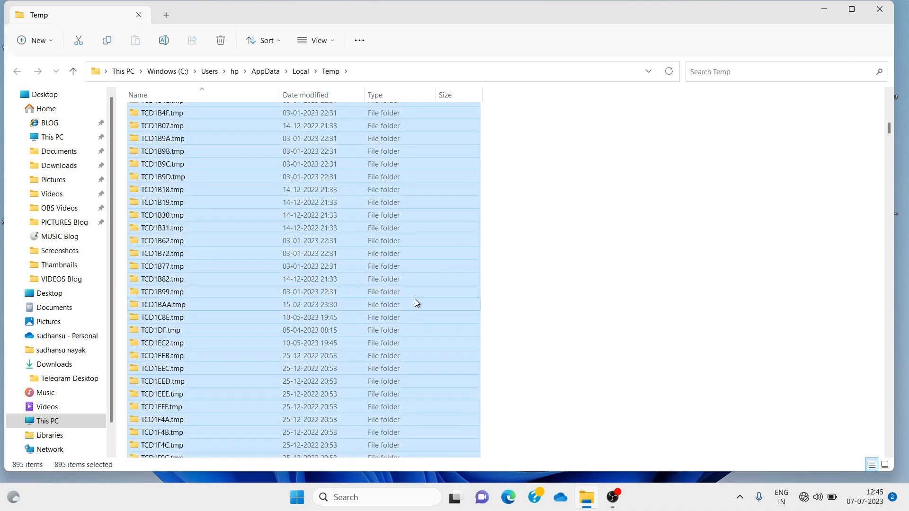
{"action": "left_click", "coordinate": [221, 41]}
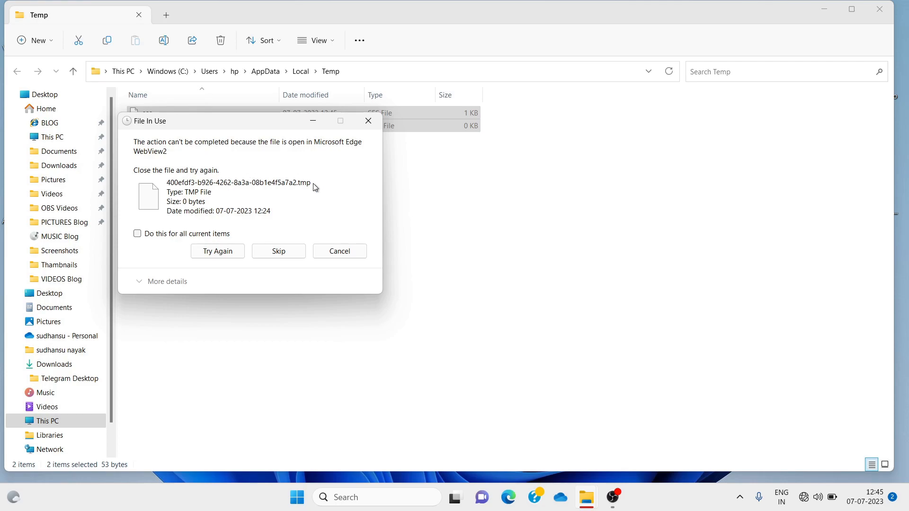
{"action": "left_click", "coordinate": [278, 251]}
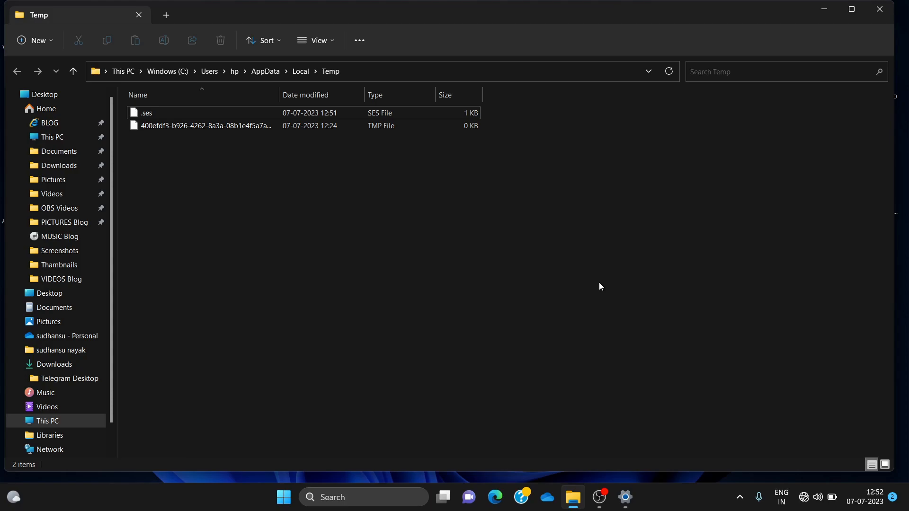
- Switch to Settings, search for "temp", choose Delete temporary files and open the Temporary files page of Storage
{"action": "left_click", "coordinate": [625, 497]}
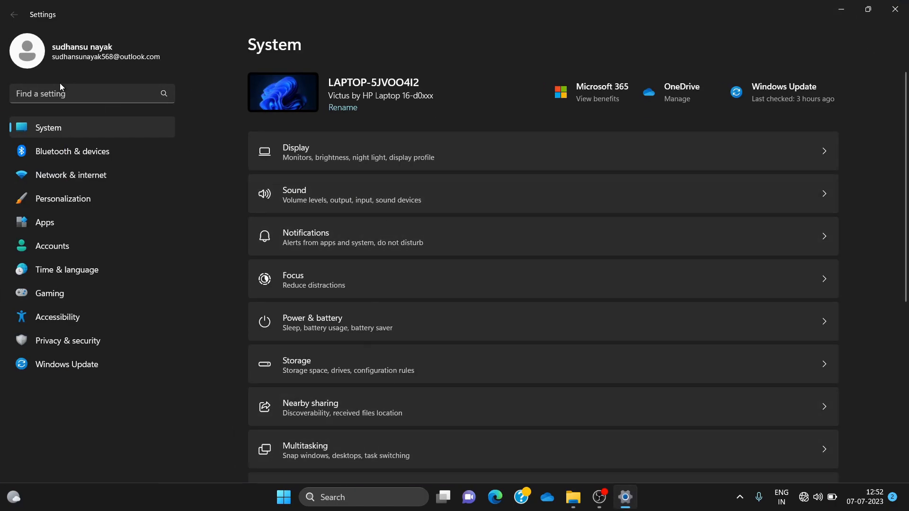
{"action": "left_click", "coordinate": [76, 93]}
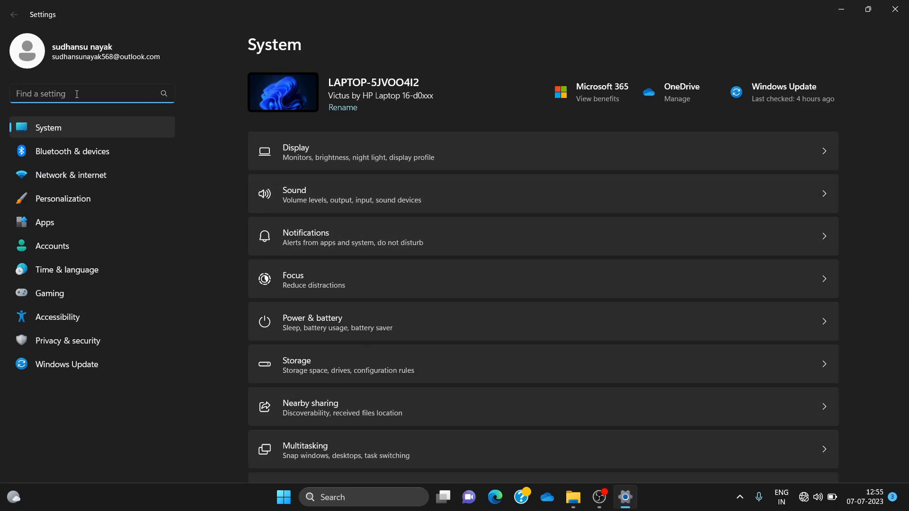
{"action": "type", "text": "temprp"}
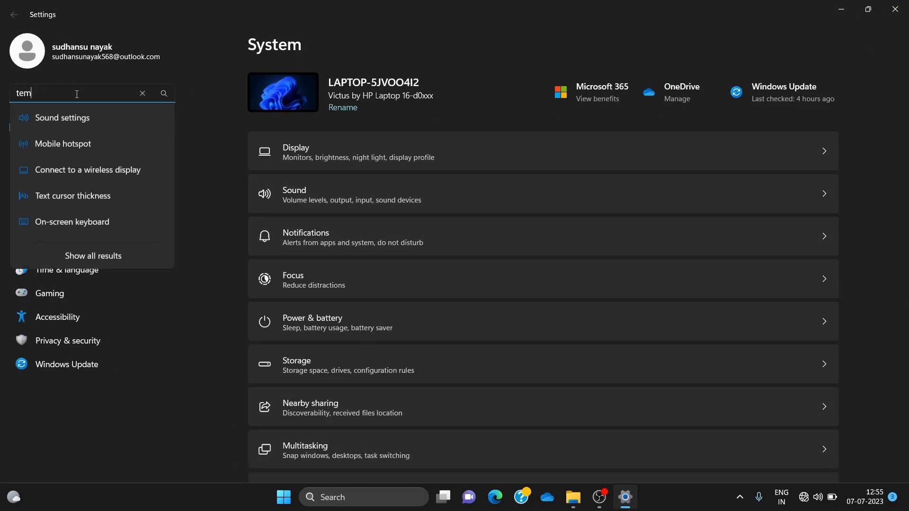
{"action": "key", "text": "BackSpace"}
{"action": "key", "text": "BackSpace"}
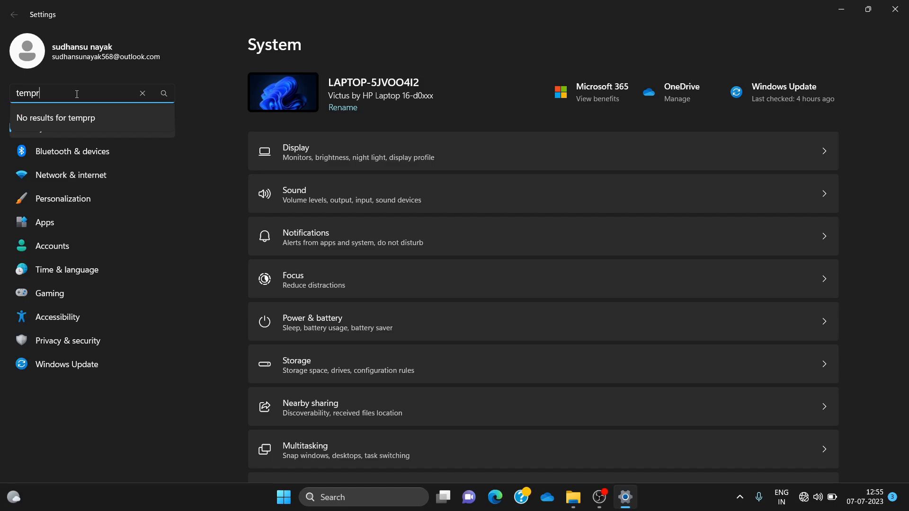
{"action": "key", "text": "Down"}
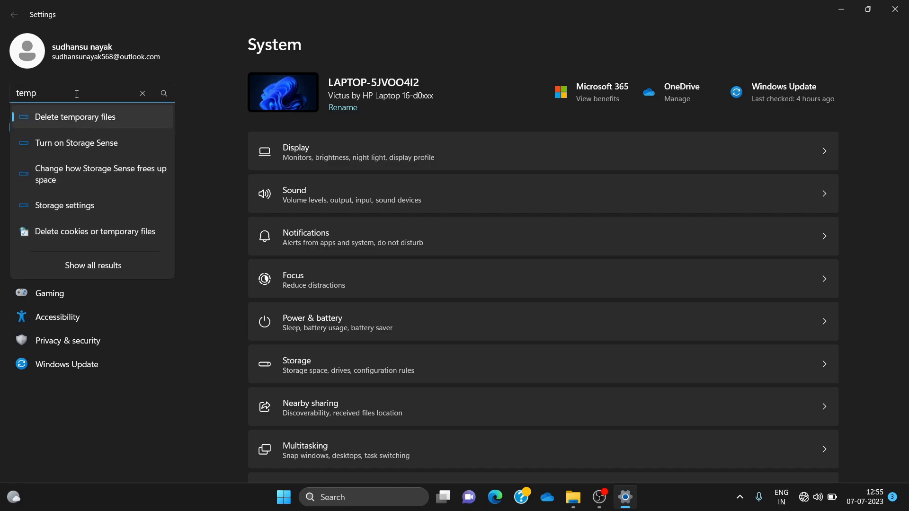
{"action": "left_click", "coordinate": [83, 122]}
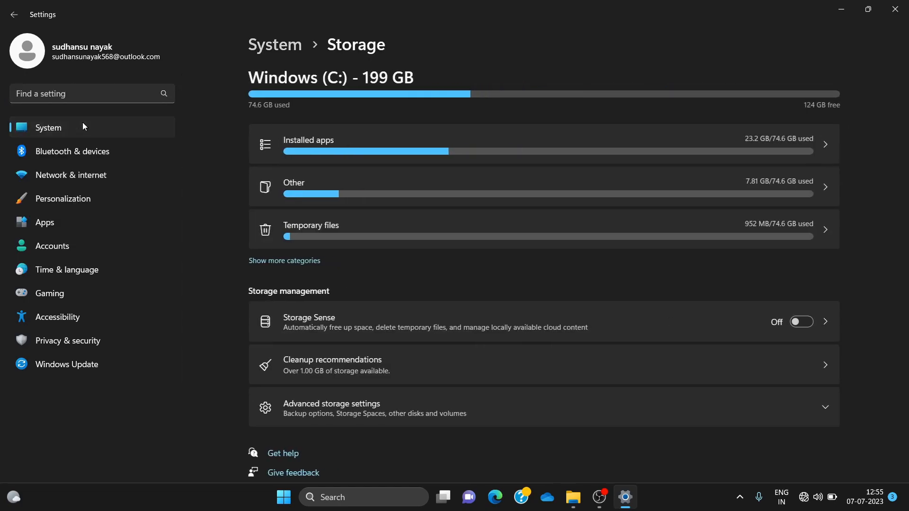
{"action": "left_click", "coordinate": [341, 234]}
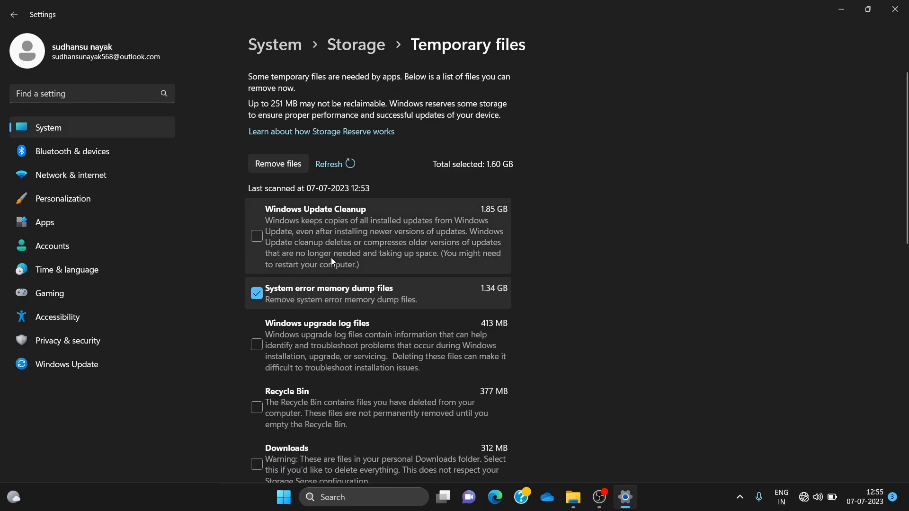
- Rescan the temporary files and select Windows Update Cleanup, Windows upgrade log files and Recycle Bin as well, leaving Downloads unselected
{"action": "scroll", "coordinate": [333, 259], "scroll_direction": "down", "scroll_amount": 10}
{"action": "scroll", "coordinate": [331, 263], "scroll_direction": "up", "scroll_amount": 12}
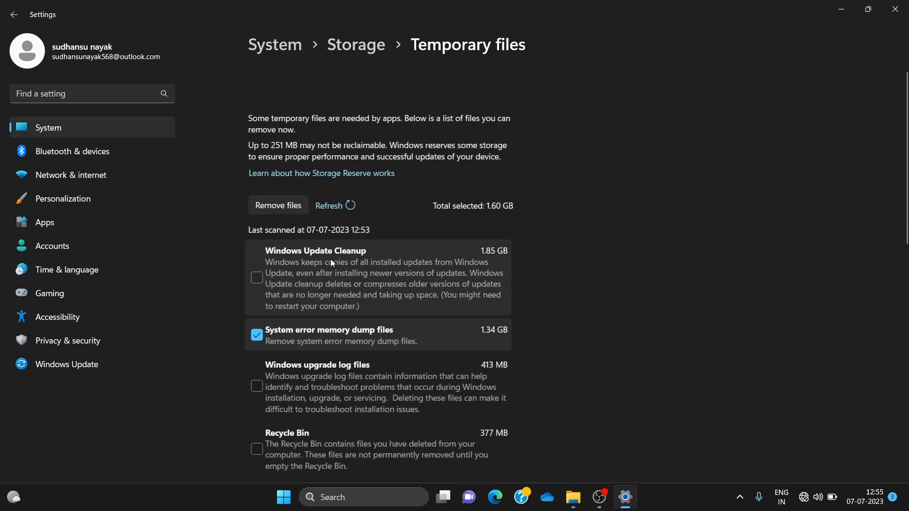
{"action": "left_click", "coordinate": [333, 163]}
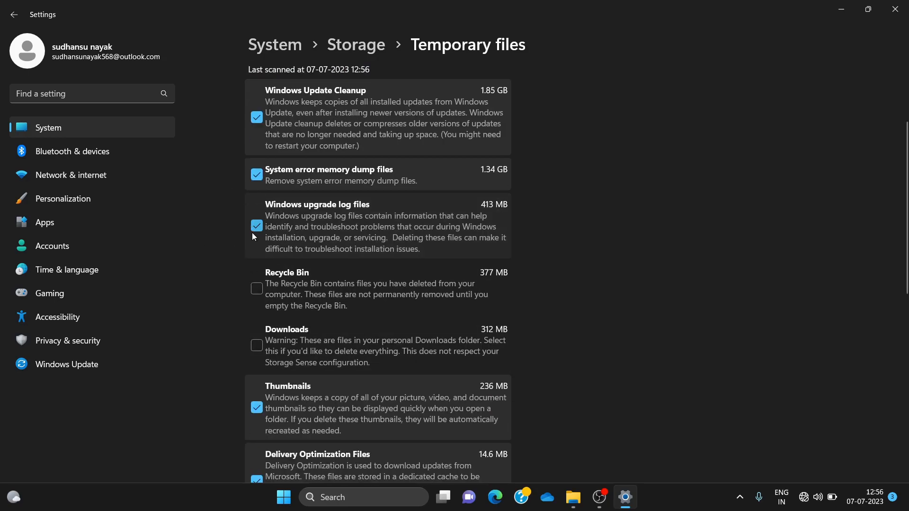
{"action": "left_click", "coordinate": [257, 291]}
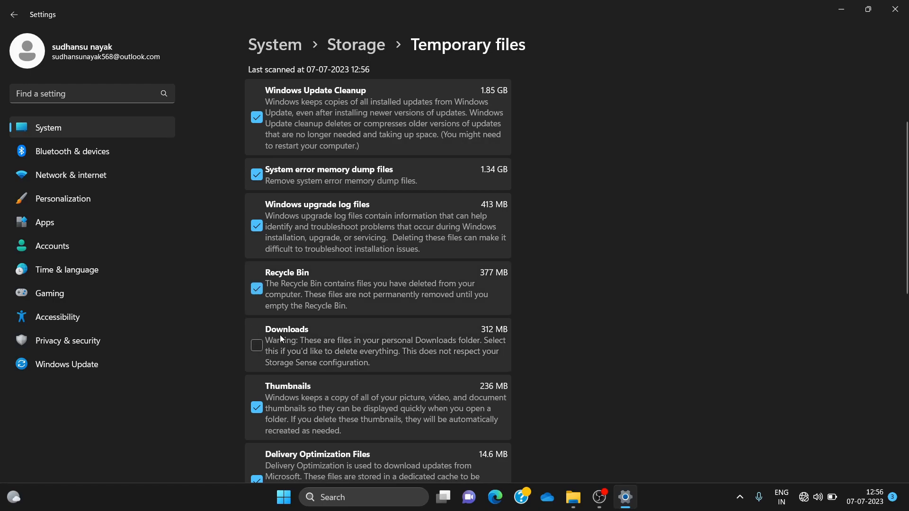
{"action": "scroll", "coordinate": [259, 348], "scroll_direction": "down", "scroll_amount": 10}
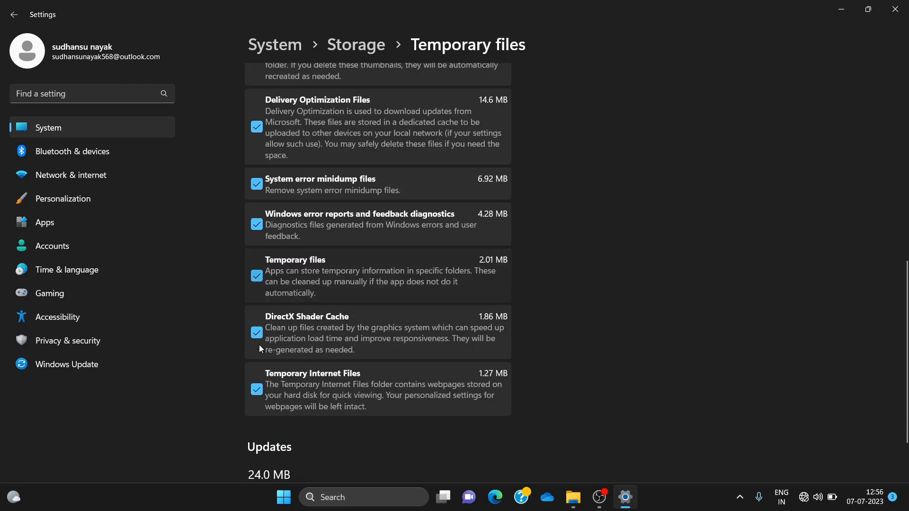
{"action": "scroll", "coordinate": [259, 348], "scroll_direction": "up", "scroll_amount": 10}
{"action": "scroll", "coordinate": [259, 344], "scroll_direction": "up", "scroll_amount": 3}
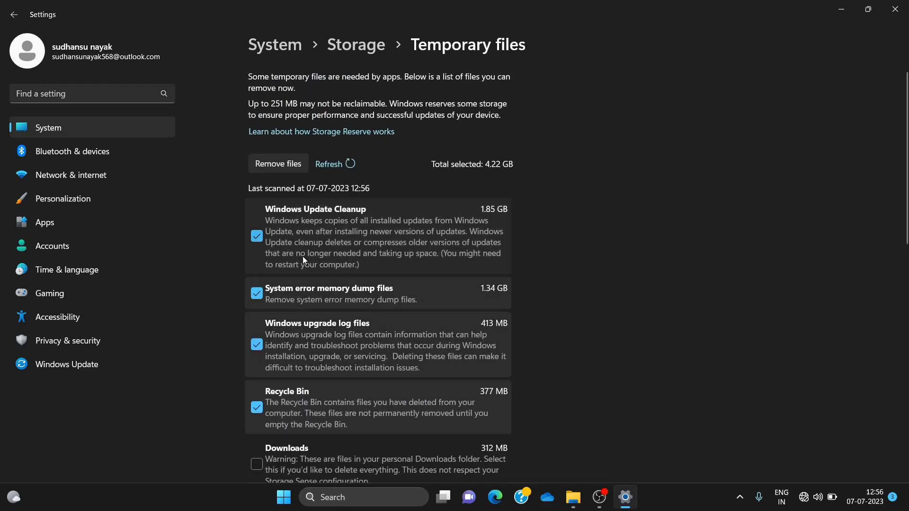
- Remove the selected temporary files, confirm the removal and check the remaining categories
{"action": "left_click", "coordinate": [277, 164]}
{"action": "left_click", "coordinate": [423, 276]}
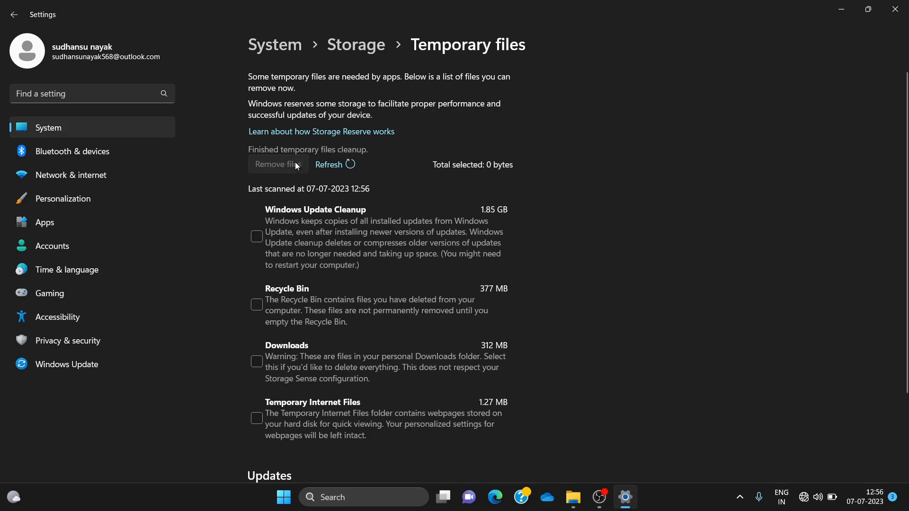
{"action": "scroll", "coordinate": [455, 386], "scroll_direction": "down", "scroll_amount": 4}
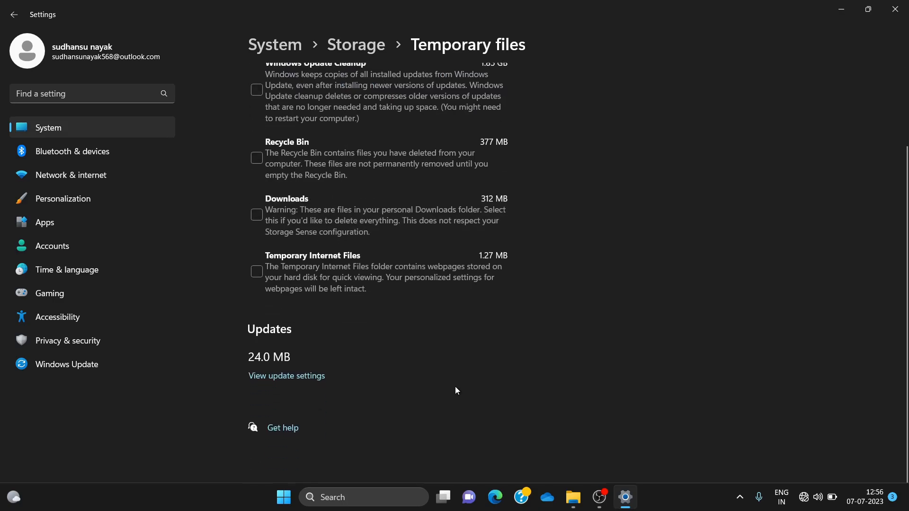
- Search Windows for "disk cl" and launch the Disk Cleanup app
{"action": "scroll", "coordinate": [455, 386], "scroll_direction": "up", "scroll_amount": 4}
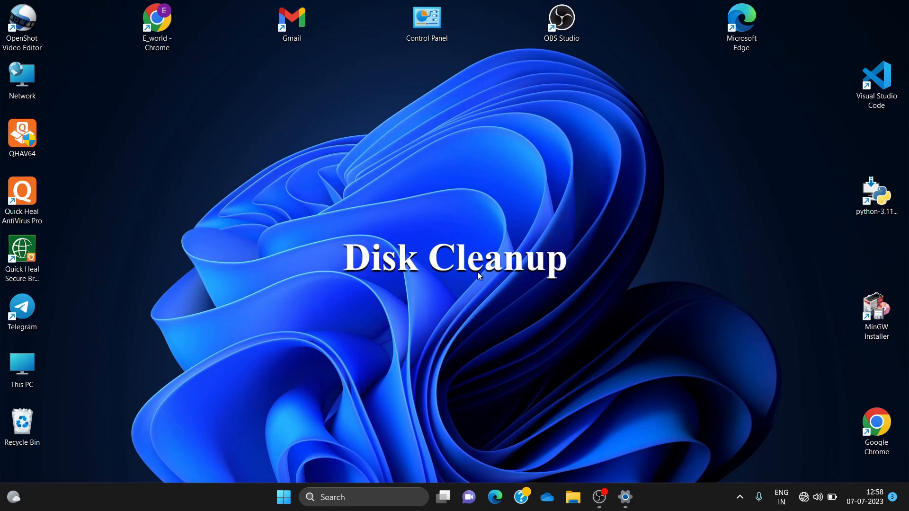
{"action": "key", "text": "super+s"}
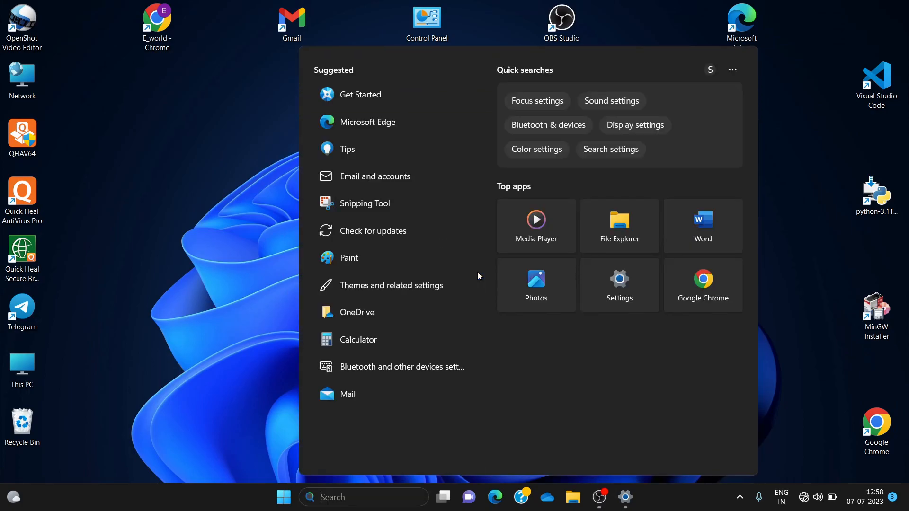
{"action": "type", "text": "disk cl"}
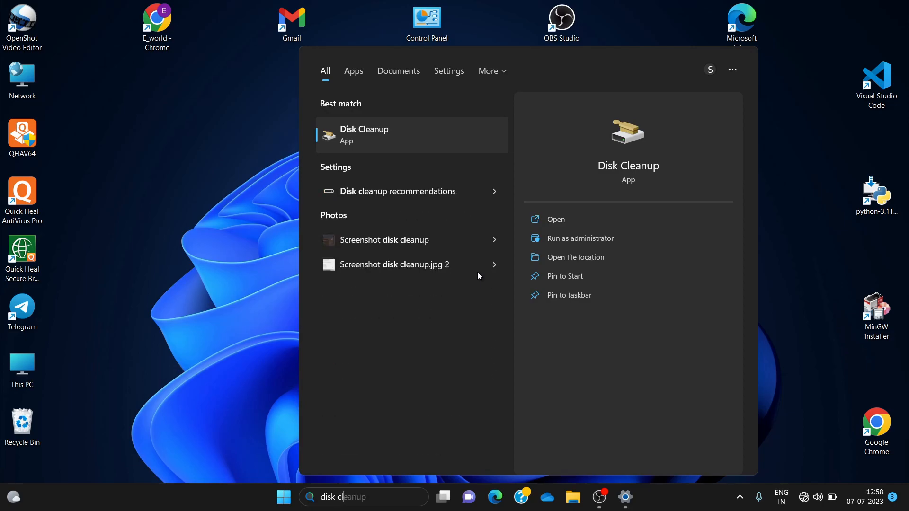
{"action": "left_click", "coordinate": [377, 150]}
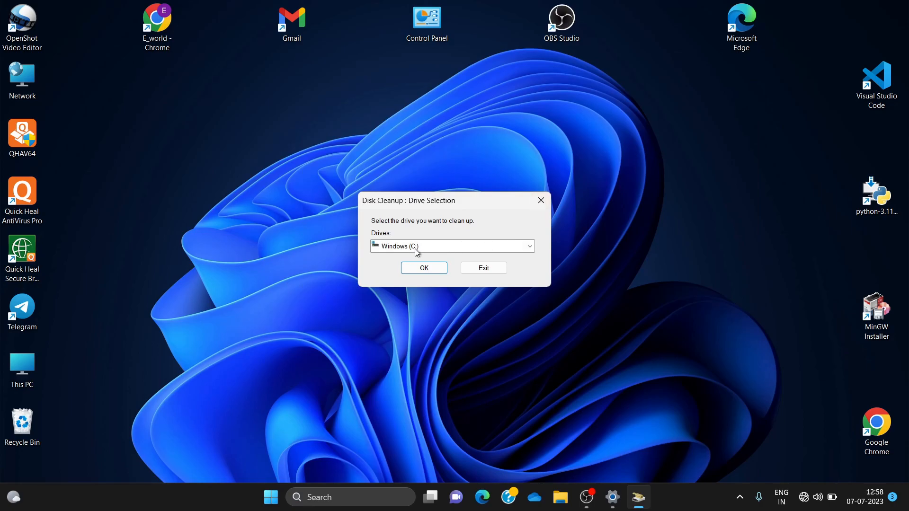
- Choose New Volume (D:) as the drive to clean and run the cleanup with only Recycle Bin selected
{"action": "left_click", "coordinate": [528, 247]}
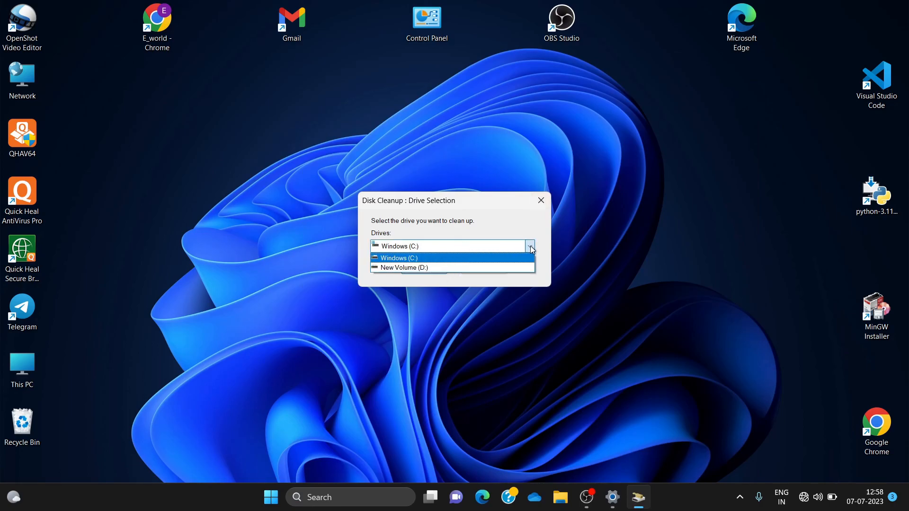
{"action": "left_click", "coordinate": [456, 267]}
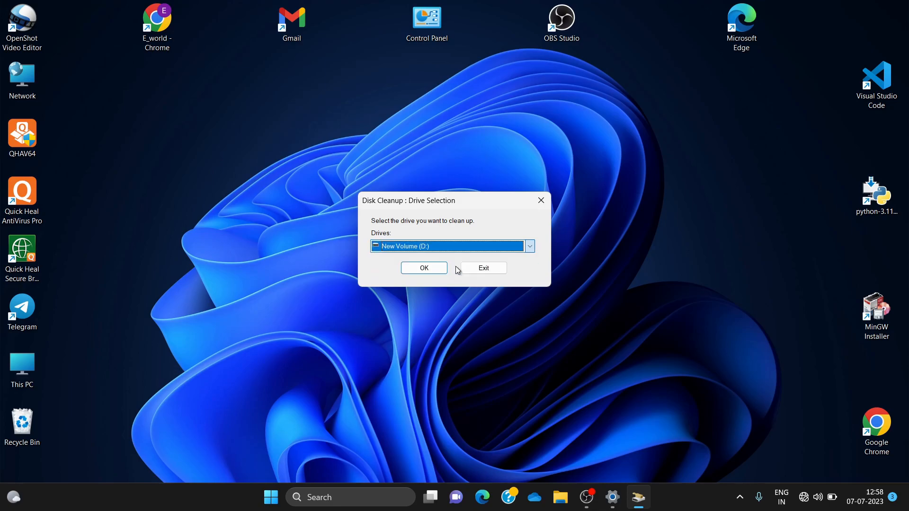
{"action": "left_click", "coordinate": [425, 268]}
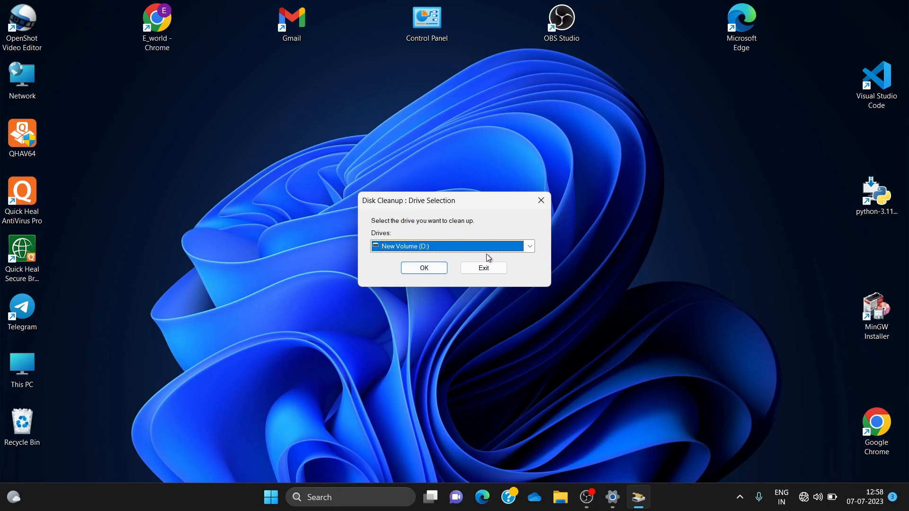
{"action": "left_click", "coordinate": [438, 269]}
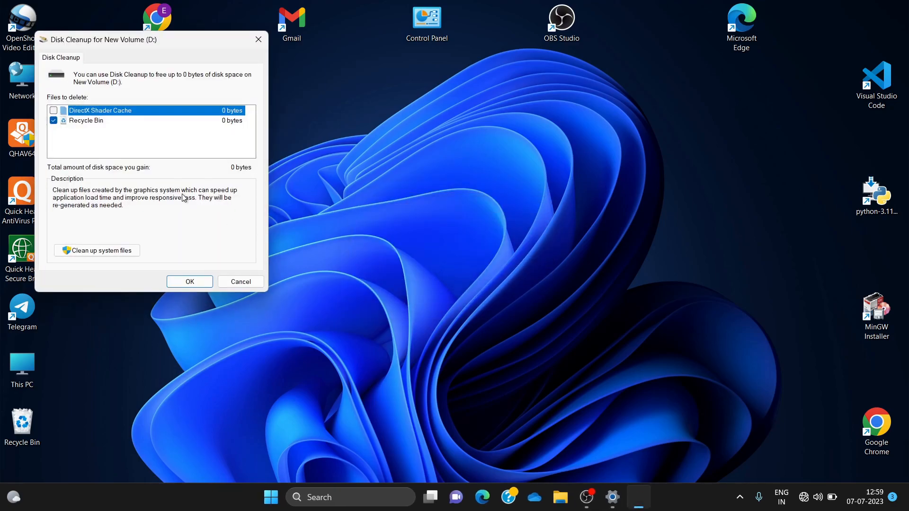
{"action": "left_click_drag", "start_coordinate": [181, 40], "coordinate": [383, 108]}
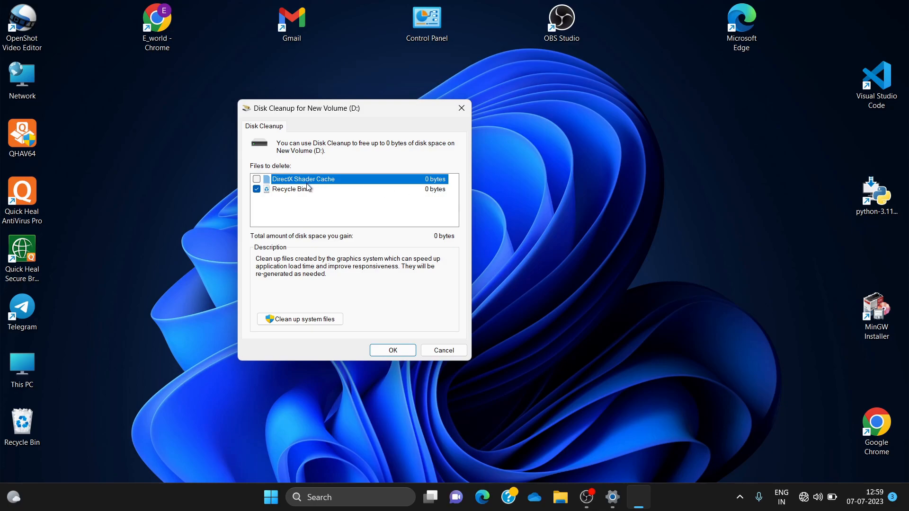
{"action": "left_click", "coordinate": [397, 353]}
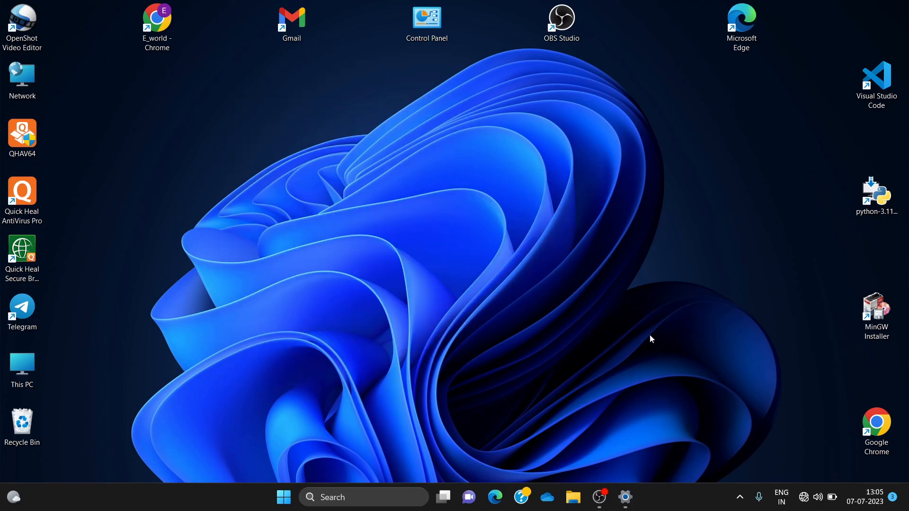
- Switch to Settings and open the Storage Sense options under System storage
{"action": "left_click", "coordinate": [627, 498]}
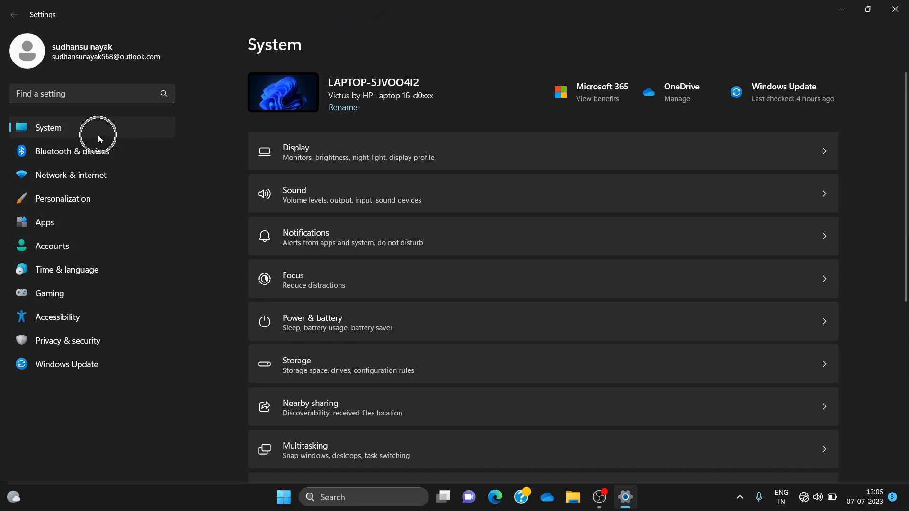
{"action": "scroll", "coordinate": [414, 266], "scroll_direction": "down", "scroll_amount": 1}
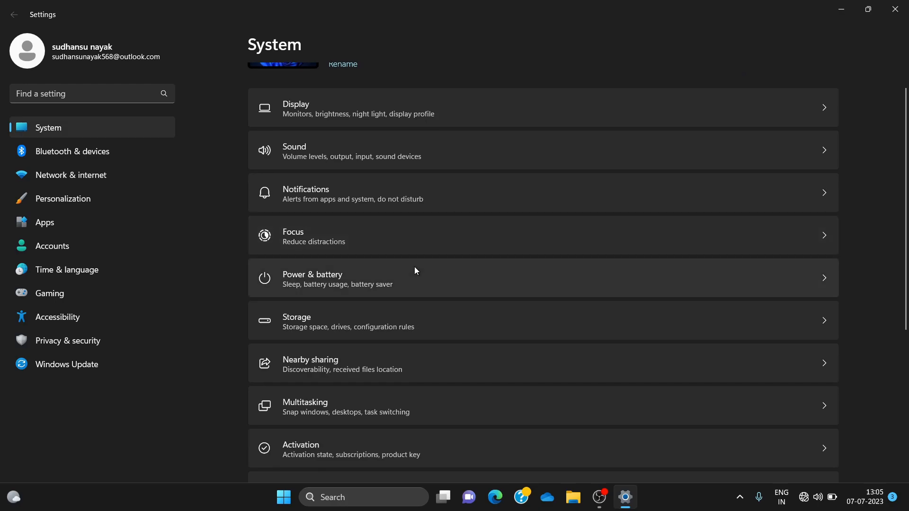
{"action": "left_click", "coordinate": [407, 312]}
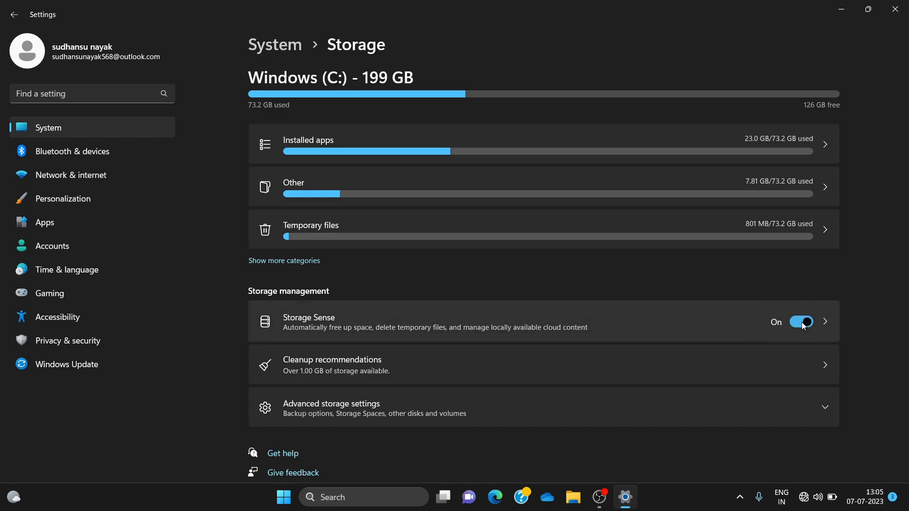
{"action": "left_click", "coordinate": [826, 322]}
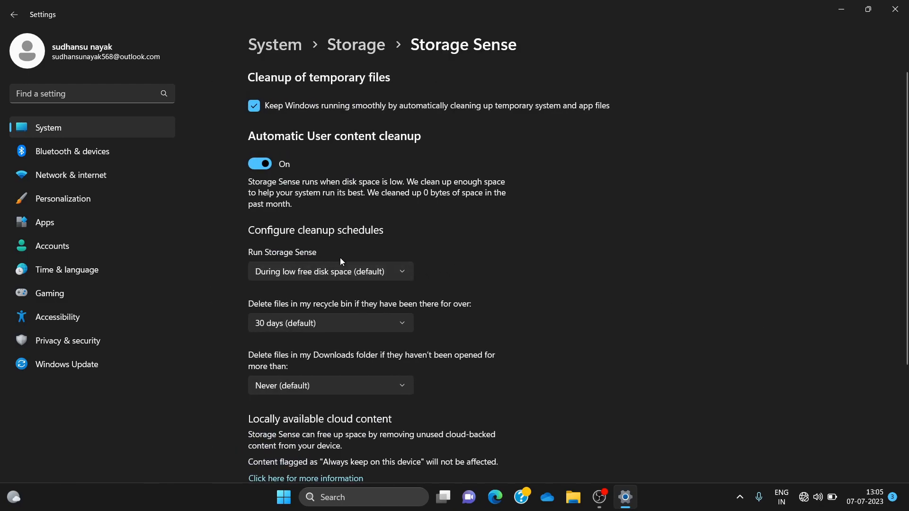
- Set Storage Sense to run every week, with Recycle Bin deletion at Never and Downloads deletion at Never (default), and close Settings
{"action": "left_click", "coordinate": [394, 271]}
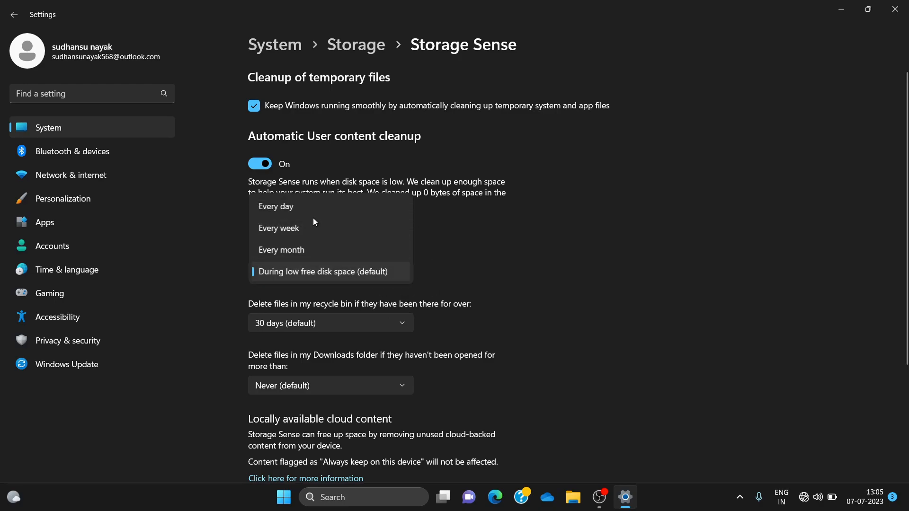
{"action": "left_click", "coordinate": [291, 228]}
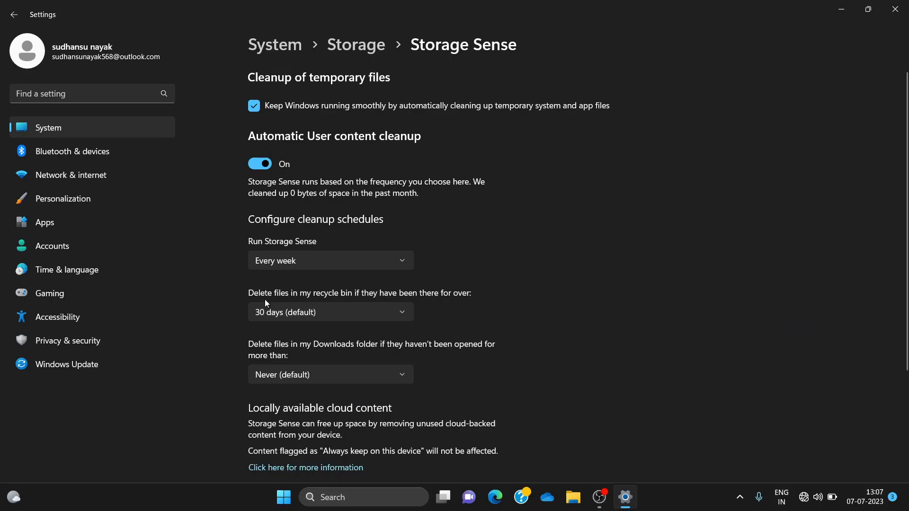
{"action": "left_click", "coordinate": [403, 311]}
{"action": "left_click", "coordinate": [322, 246]}
{"action": "scroll", "coordinate": [431, 290], "scroll_direction": "down", "scroll_amount": 2}
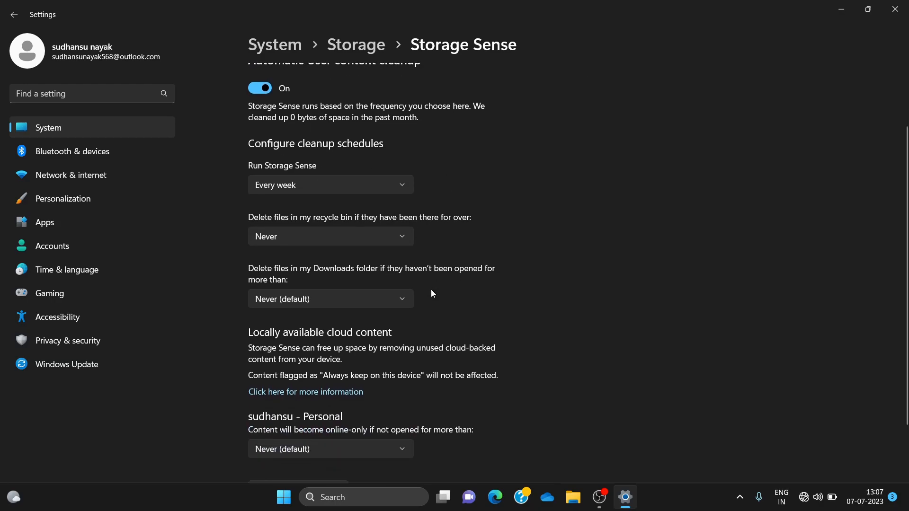
{"action": "left_click", "coordinate": [394, 296]}
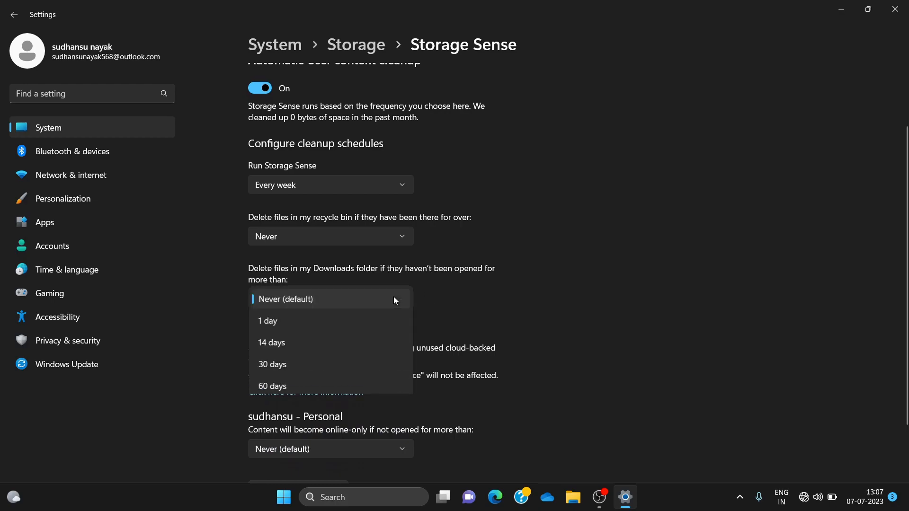
{"action": "left_click", "coordinate": [336, 301]}
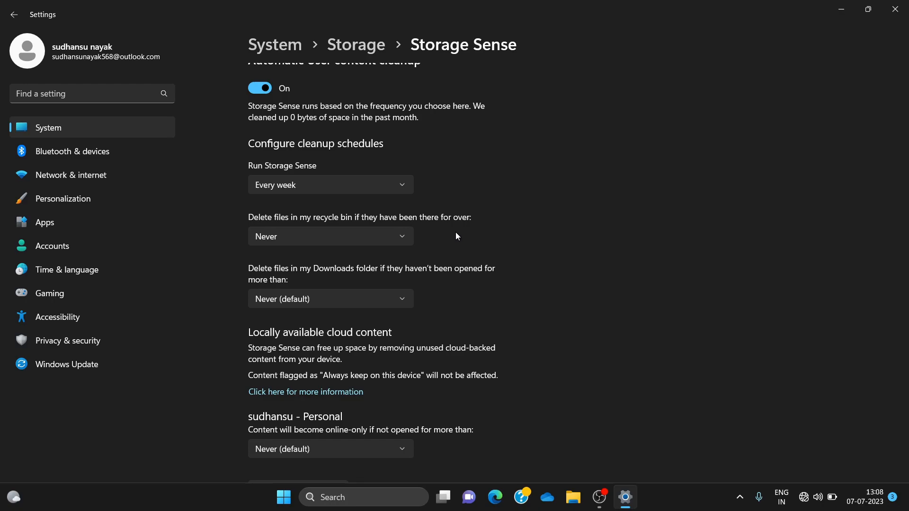
{"action": "key", "text": "alt+F4"}
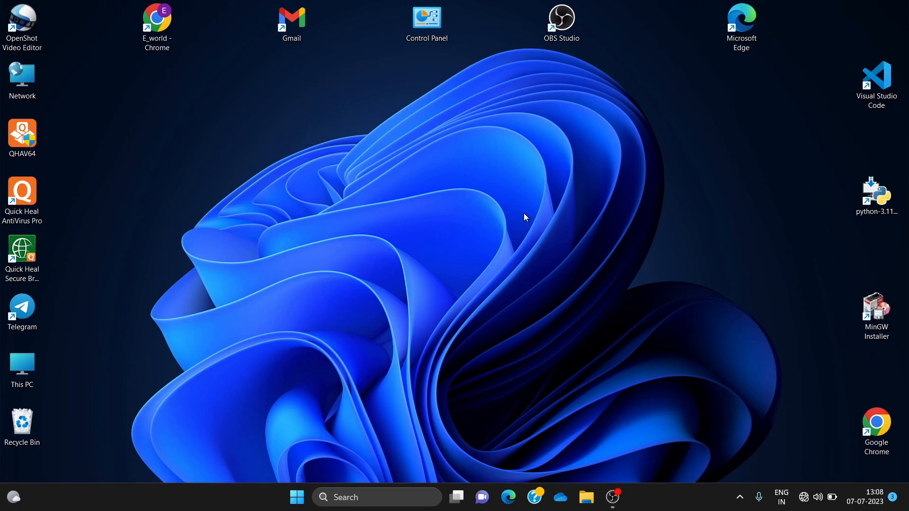
- Reopen Settings and go to the Windows Update page
{"action": "key", "text": "super"}
{"action": "left_click", "coordinate": [370, 249]}
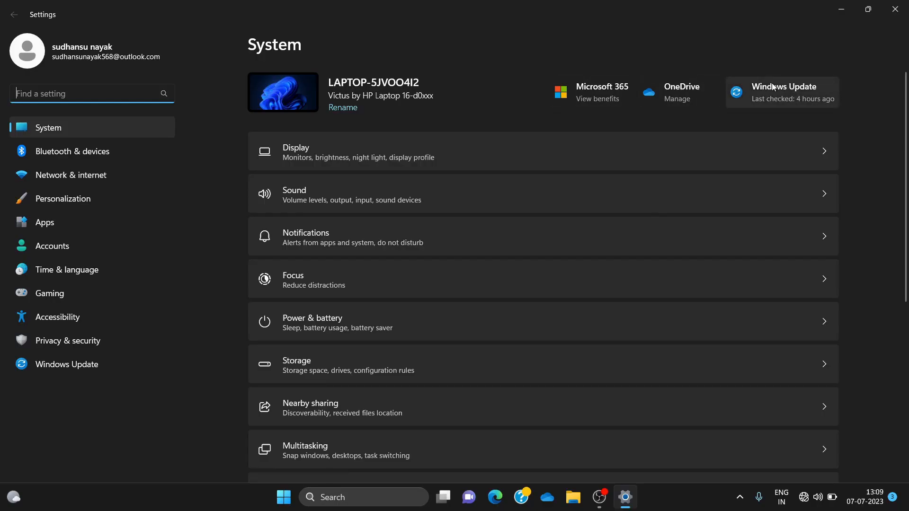
{"action": "left_click", "coordinate": [772, 85]}
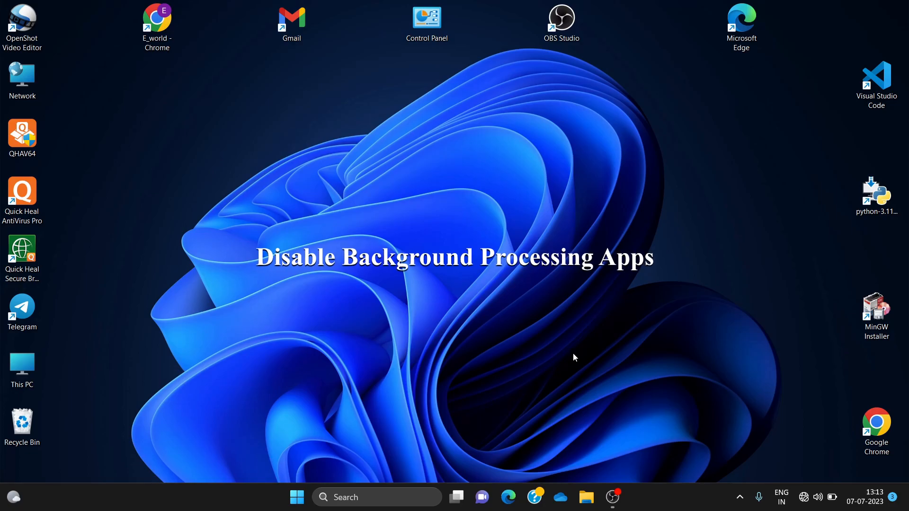
- Launch Settings from the desktop and open the Installed apps page under Apps
{"action": "key", "text": "super"}
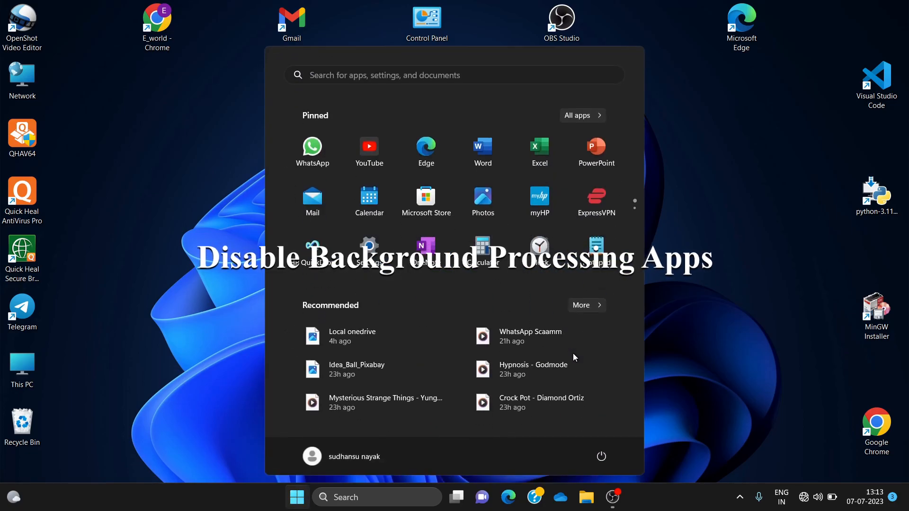
{"action": "left_click", "coordinate": [362, 251]}
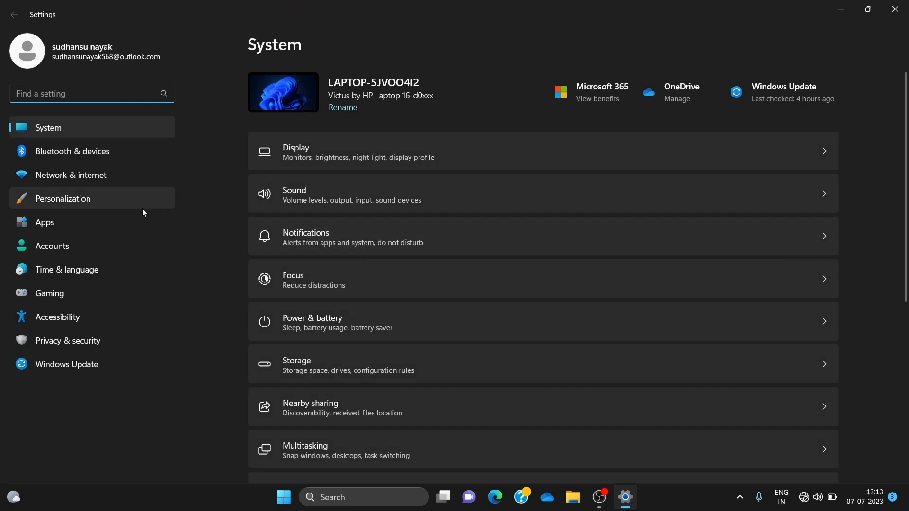
{"action": "left_click", "coordinate": [118, 222]}
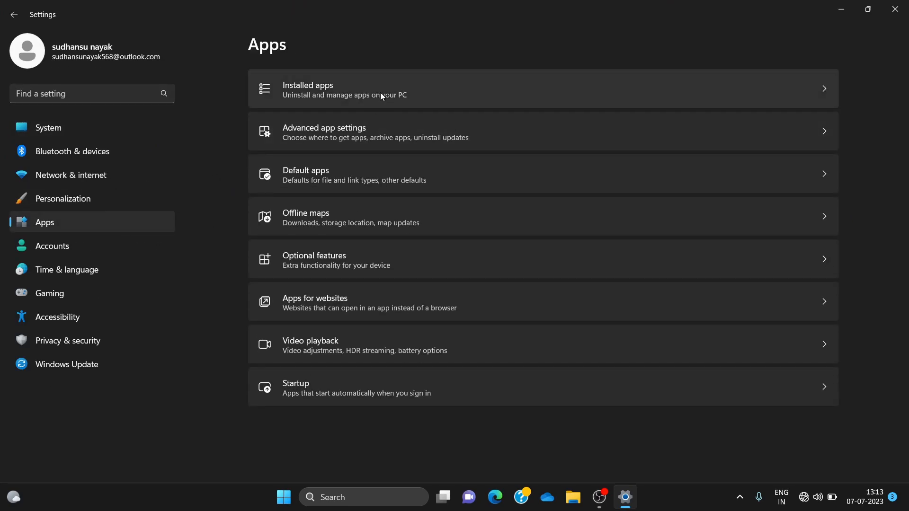
{"action": "left_click", "coordinate": [381, 93]}
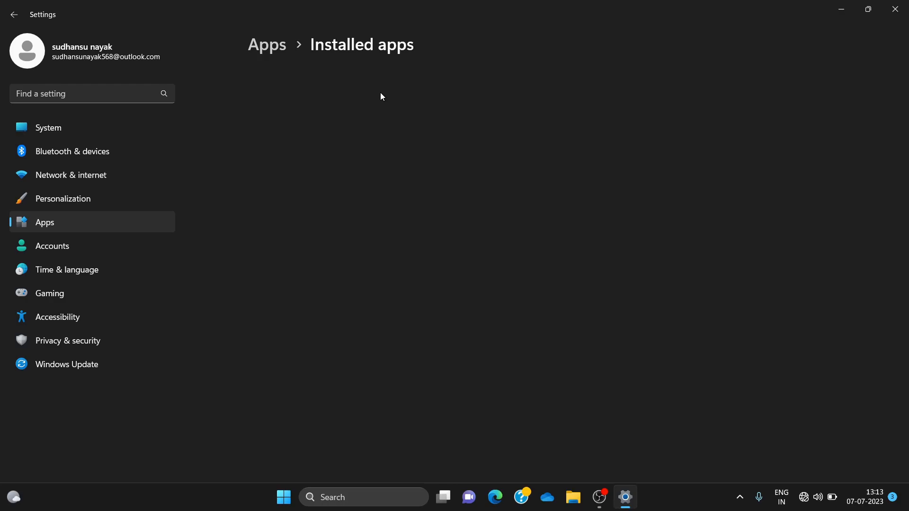
- Look through the list of installed apps for ones that need not run in the background
{"action": "scroll", "coordinate": [431, 365], "scroll_direction": "down", "scroll_amount": 10}
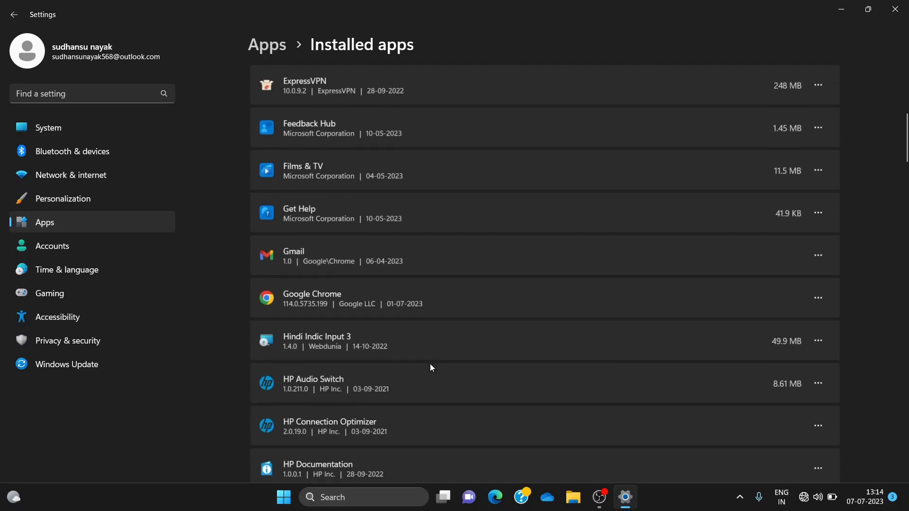
{"action": "scroll", "coordinate": [430, 366], "scroll_direction": "up", "scroll_amount": 10}
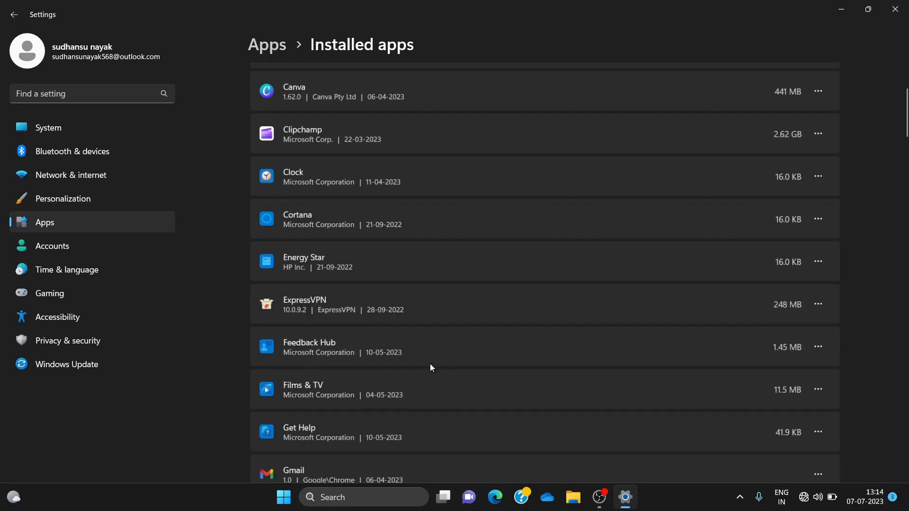
{"action": "scroll", "coordinate": [430, 366], "scroll_direction": "down", "scroll_amount": 15}
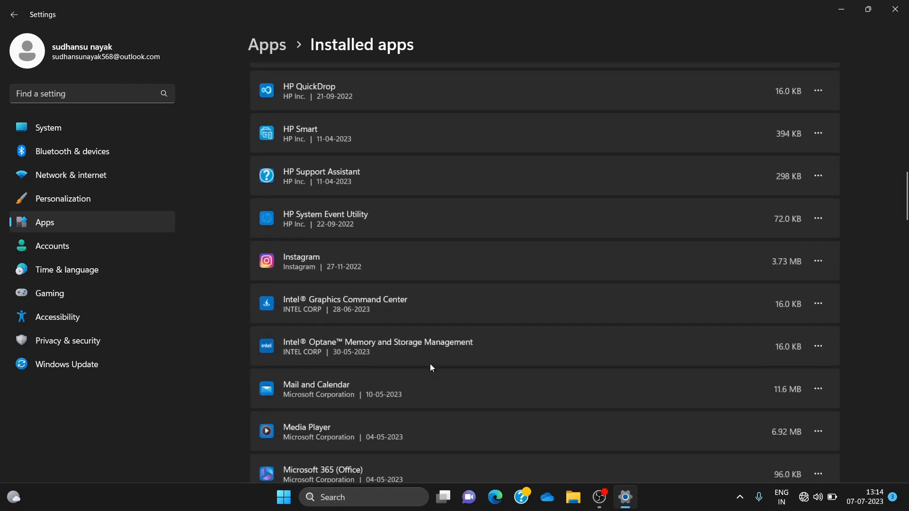
{"action": "scroll", "coordinate": [430, 366], "scroll_direction": "up", "scroll_amount": 15}
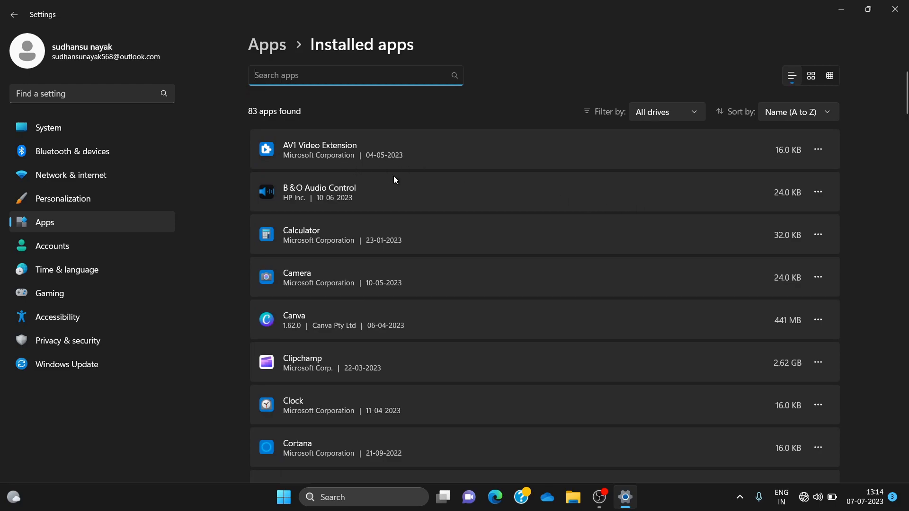
{"action": "scroll", "coordinate": [587, 157], "scroll_direction": "down", "scroll_amount": 2}
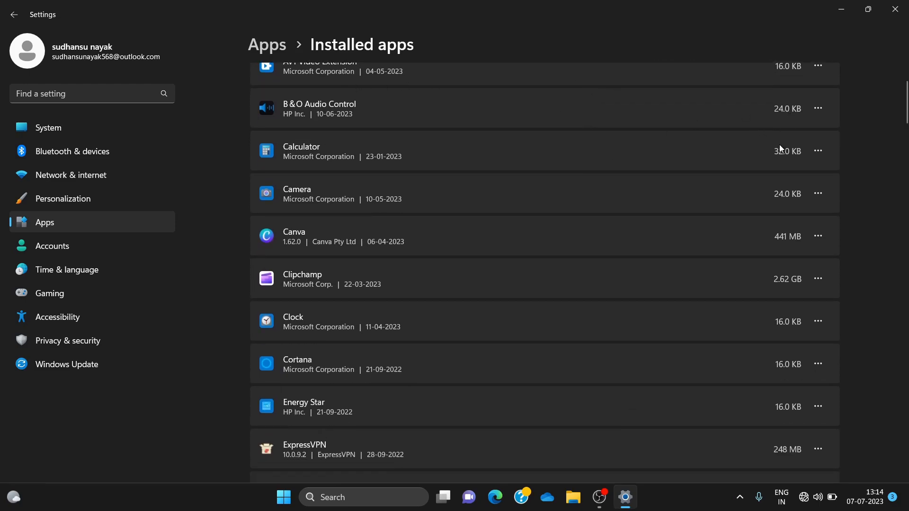
{"action": "scroll", "coordinate": [610, 245], "scroll_direction": "down", "scroll_amount": 5}
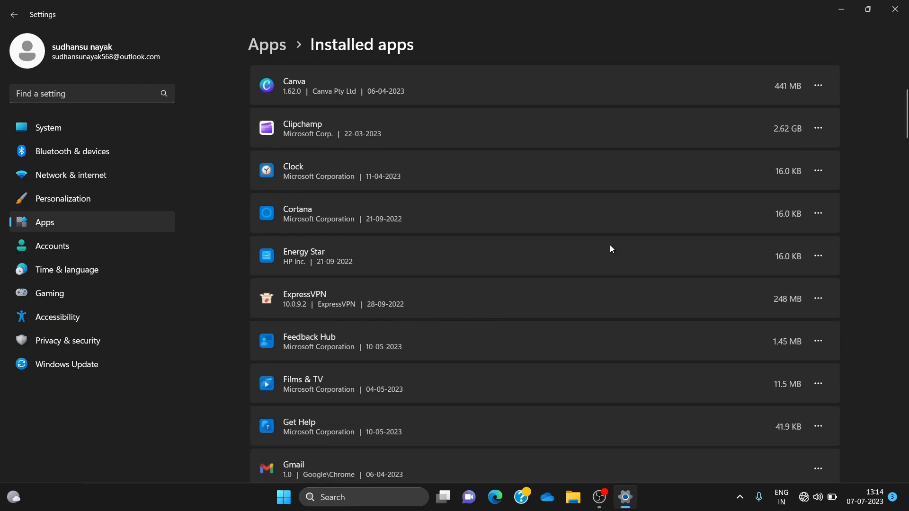
{"action": "scroll", "coordinate": [610, 245], "scroll_direction": "down", "scroll_amount": 9}
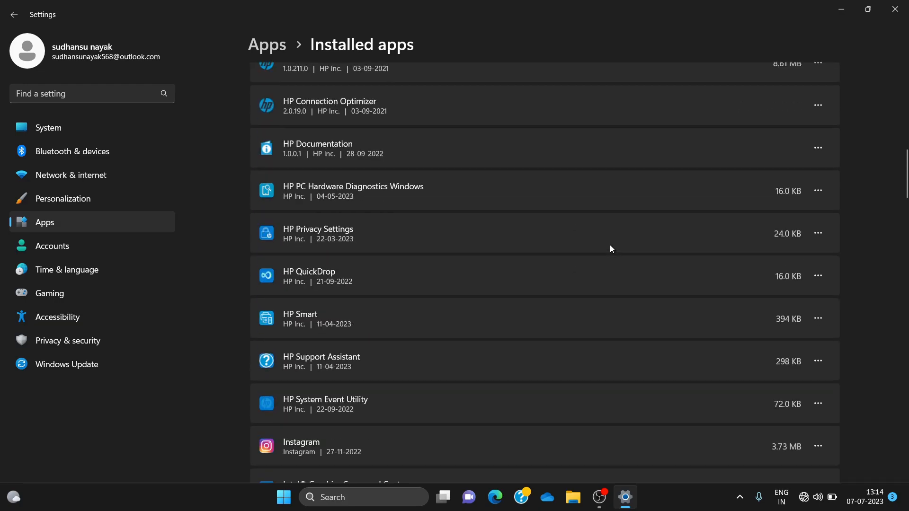
{"action": "scroll", "coordinate": [610, 245], "scroll_direction": "up", "scroll_amount": 2}
{"action": "scroll", "coordinate": [609, 245], "scroll_direction": "down", "scroll_amount": 7}
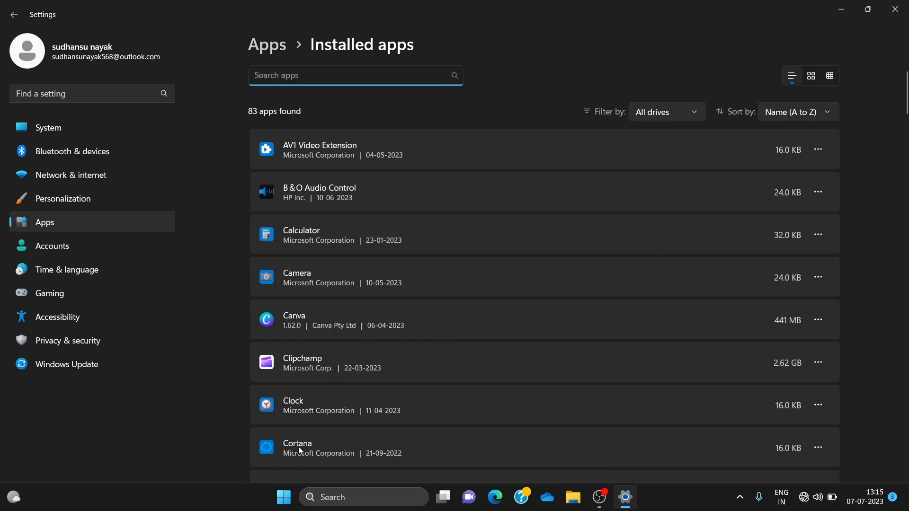
- Set Cortana's background apps permission to Never in its advanced options and return to the installed apps list
{"action": "left_click", "coordinate": [818, 447]}
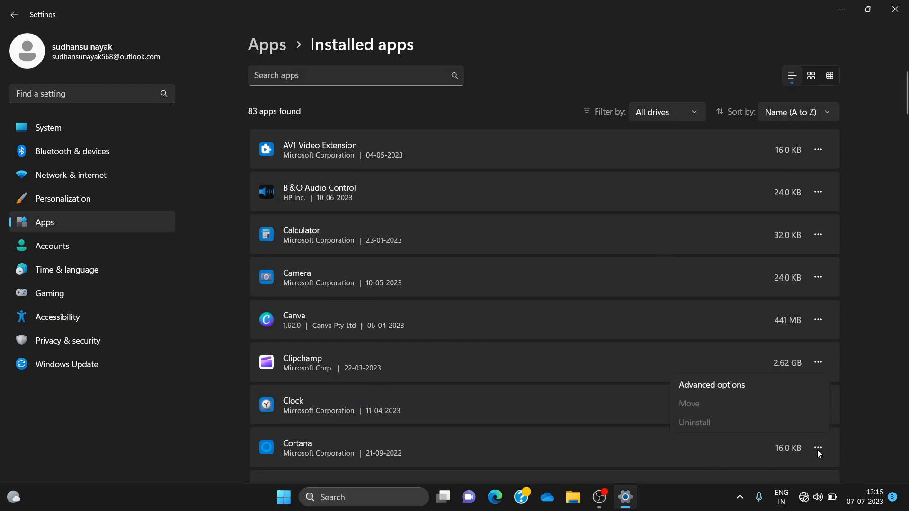
{"action": "left_click", "coordinate": [754, 384]}
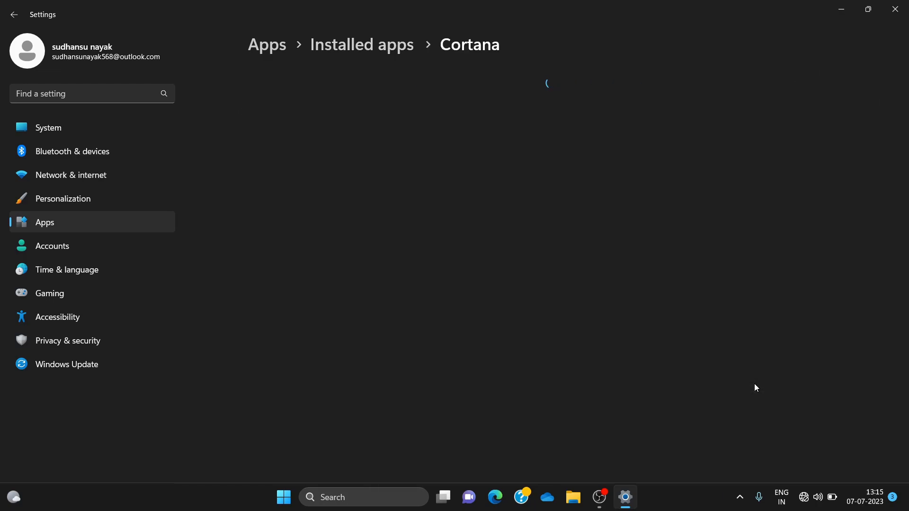
{"action": "left_click", "coordinate": [387, 341]}
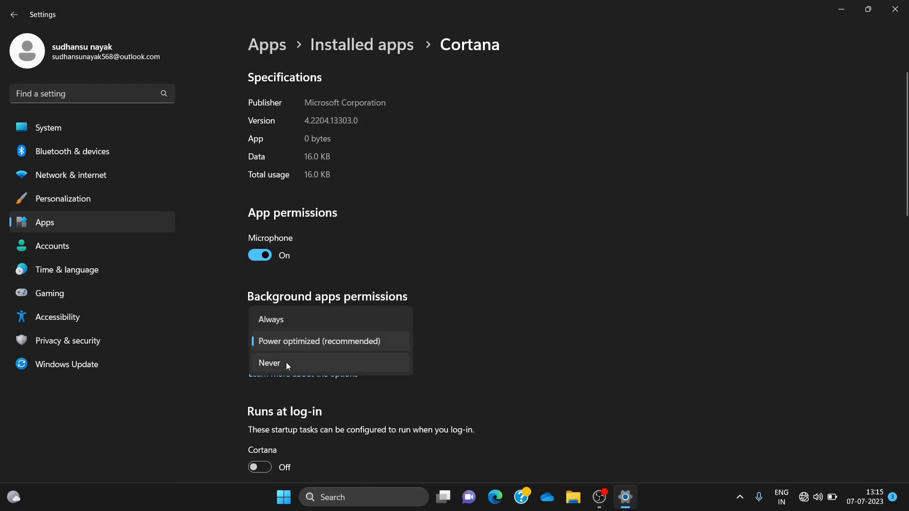
{"action": "left_click", "coordinate": [288, 363]}
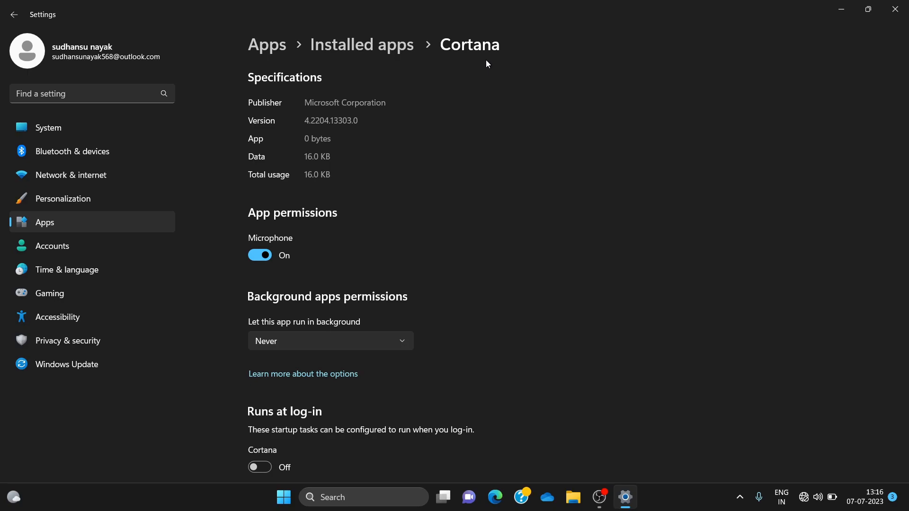
{"action": "left_click", "coordinate": [14, 22]}
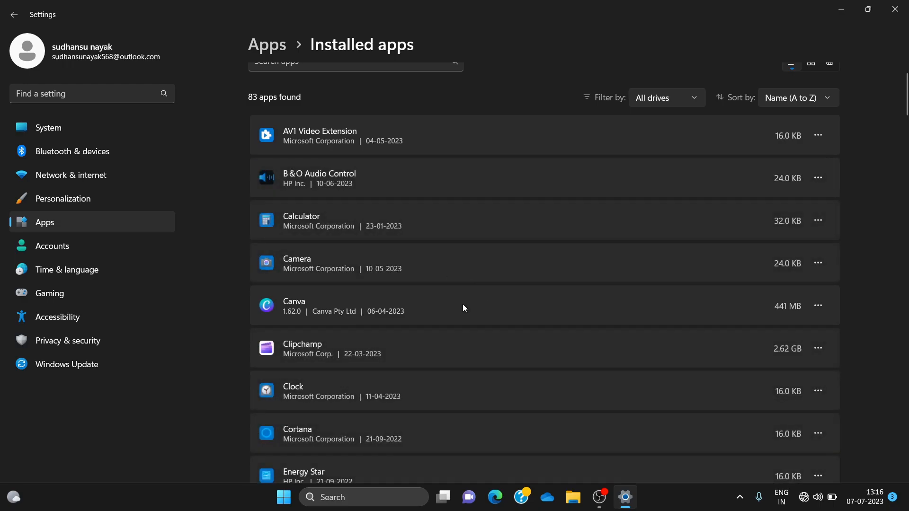
- Find HP QuickDrop among the installed apps and set its background apps permission to Never in its advanced options
{"action": "scroll", "coordinate": [463, 308], "scroll_direction": "down", "scroll_amount": 10}
{"action": "scroll", "coordinate": [462, 304], "scroll_direction": "down", "scroll_amount": 8}
{"action": "scroll", "coordinate": [462, 304], "scroll_direction": "up", "scroll_amount": 5}
{"action": "scroll", "coordinate": [651, 397], "scroll_direction": "down", "scroll_amount": 5}
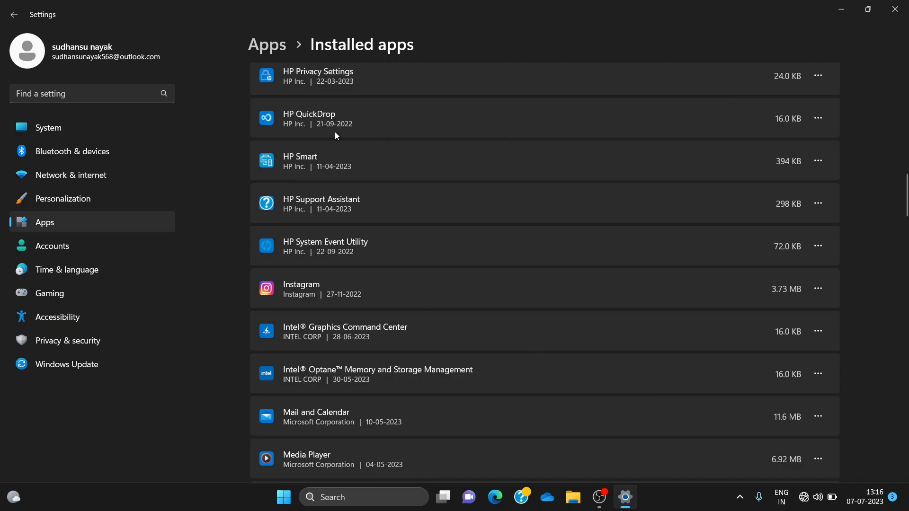
{"action": "left_click", "coordinate": [825, 117]}
{"action": "left_click", "coordinate": [763, 141]}
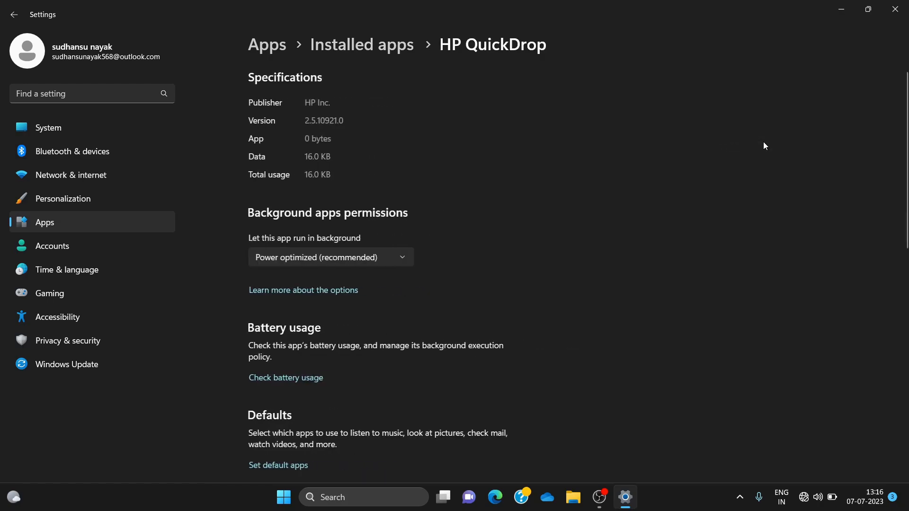
{"action": "left_click", "coordinate": [360, 258]}
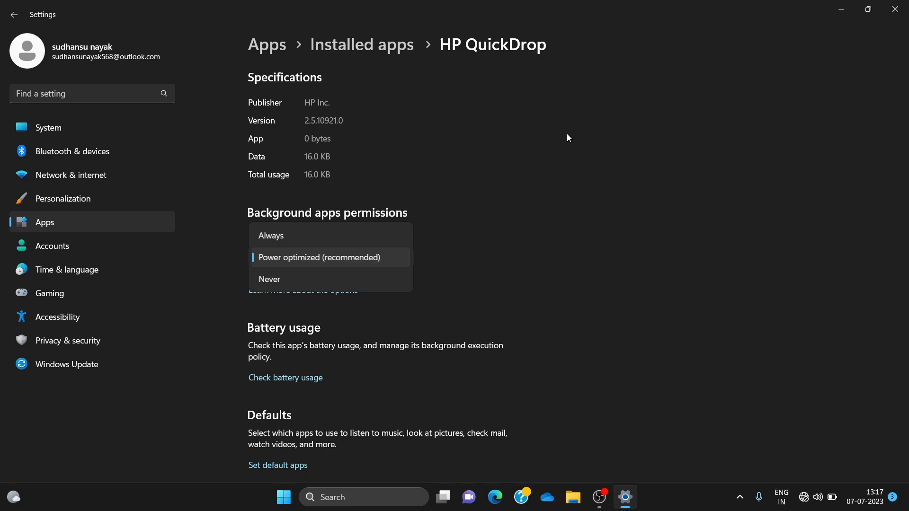
{"action": "left_click", "coordinate": [343, 276]}
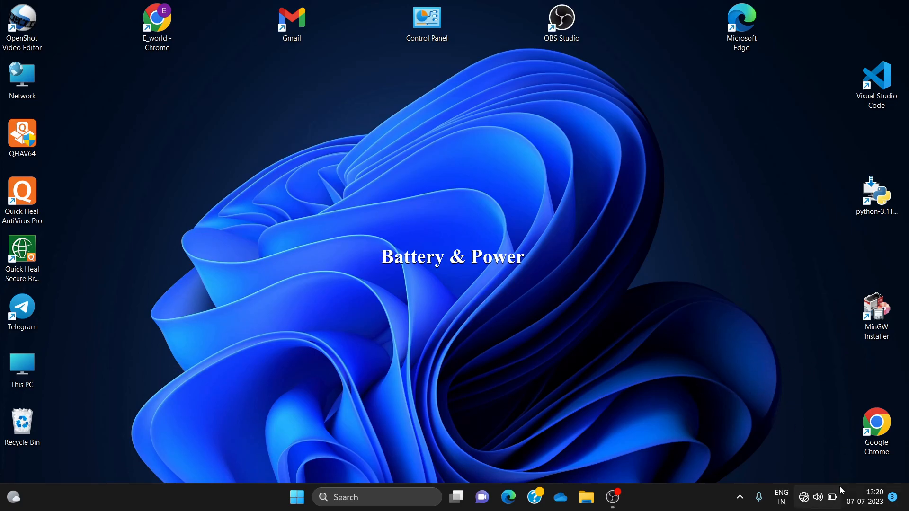
- Open the power and sleep settings and change the laptop's Power mode
{"action": "right_click", "coordinate": [836, 501]}
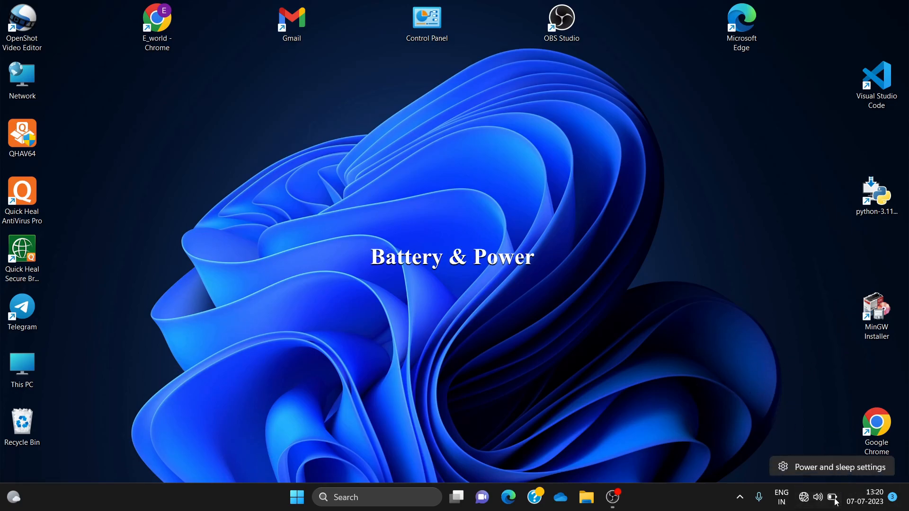
{"action": "left_click", "coordinate": [825, 469]}
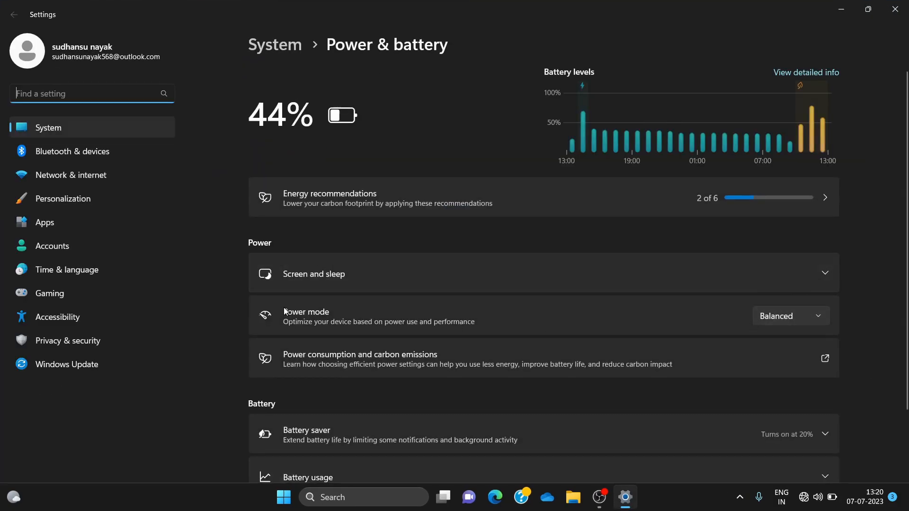
{"action": "left_click", "coordinate": [793, 315]}
{"action": "left_click", "coordinate": [797, 339]}
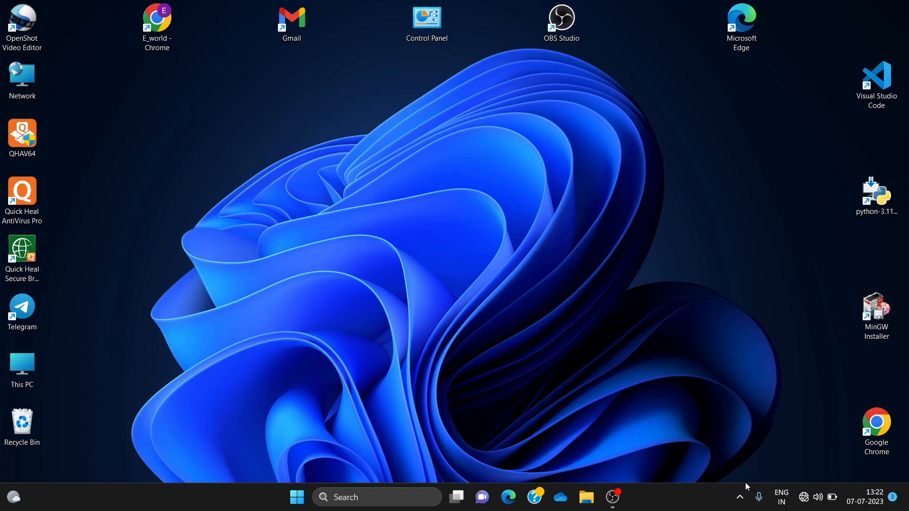
- Open OneDrive from the hidden system tray apps and pause its file syncing for 24 hours
{"action": "left_click", "coordinate": [740, 498]}
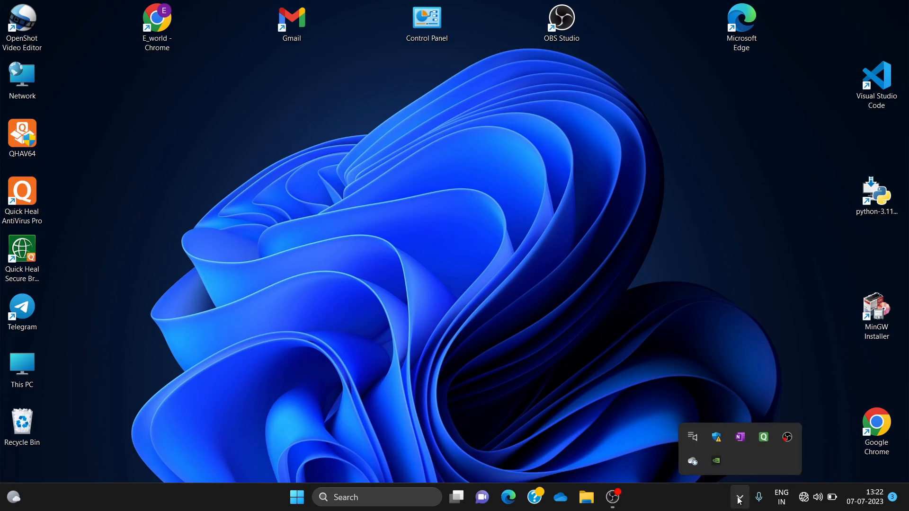
{"action": "left_click", "coordinate": [694, 466]}
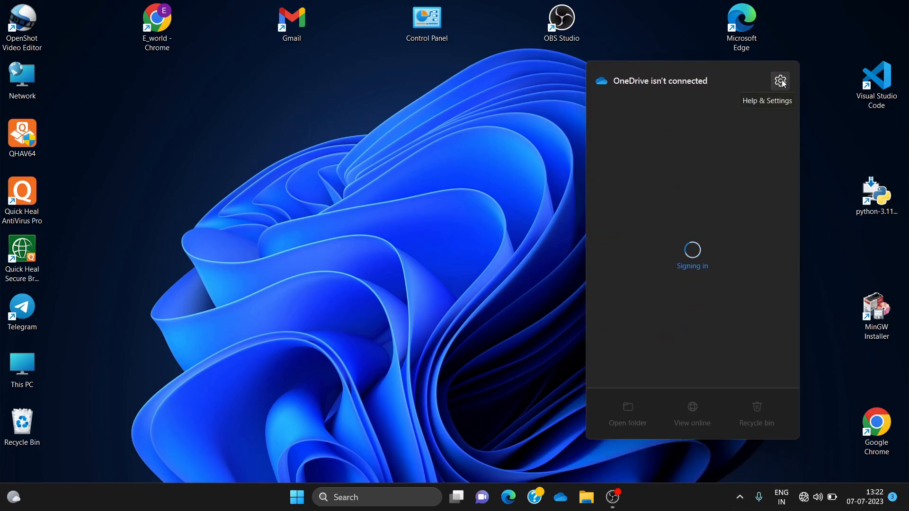
{"action": "left_click", "coordinate": [780, 82]}
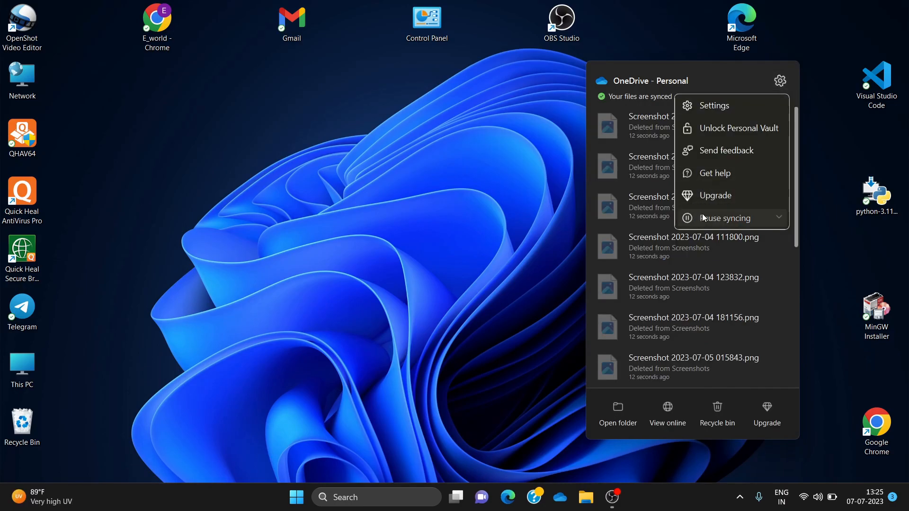
{"action": "left_click", "coordinate": [703, 217]}
{"action": "left_click", "coordinate": [726, 307]}
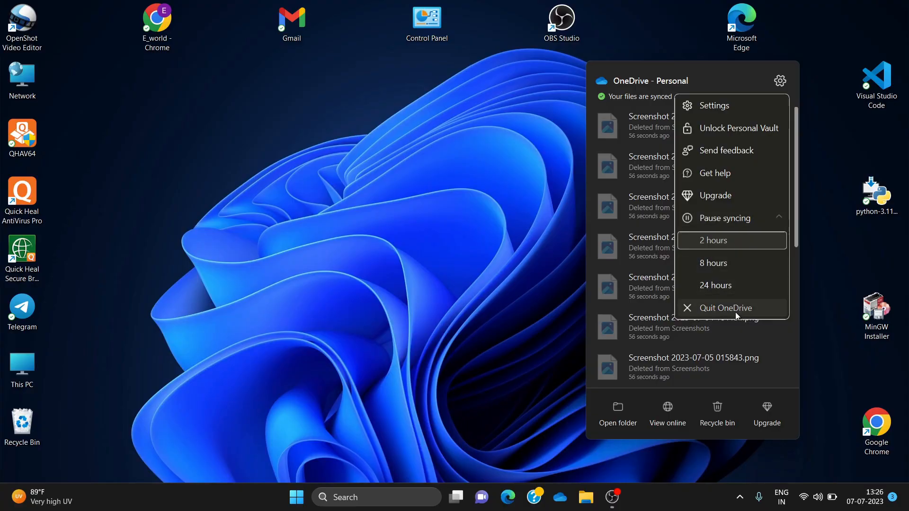
{"action": "left_click", "coordinate": [718, 288]}
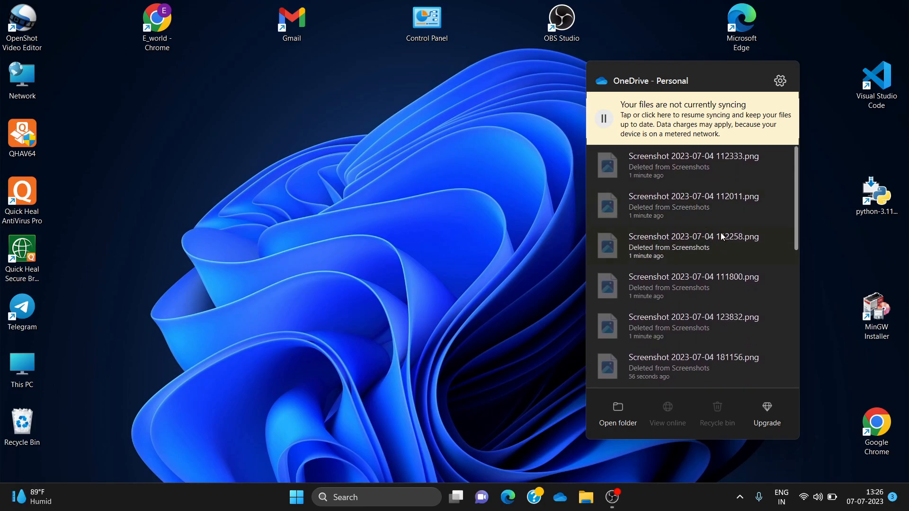
- Look through OneDrive's list of recent file activity
{"action": "scroll", "coordinate": [700, 208], "scroll_direction": "down", "scroll_amount": 5}
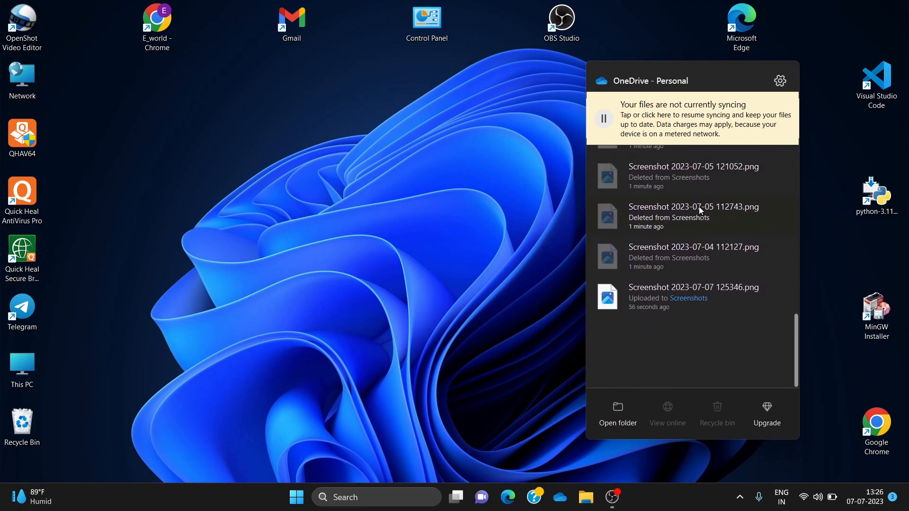
{"action": "scroll", "coordinate": [700, 209], "scroll_direction": "up", "scroll_amount": 5}
{"action": "scroll", "coordinate": [699, 208], "scroll_direction": "down", "scroll_amount": 7}
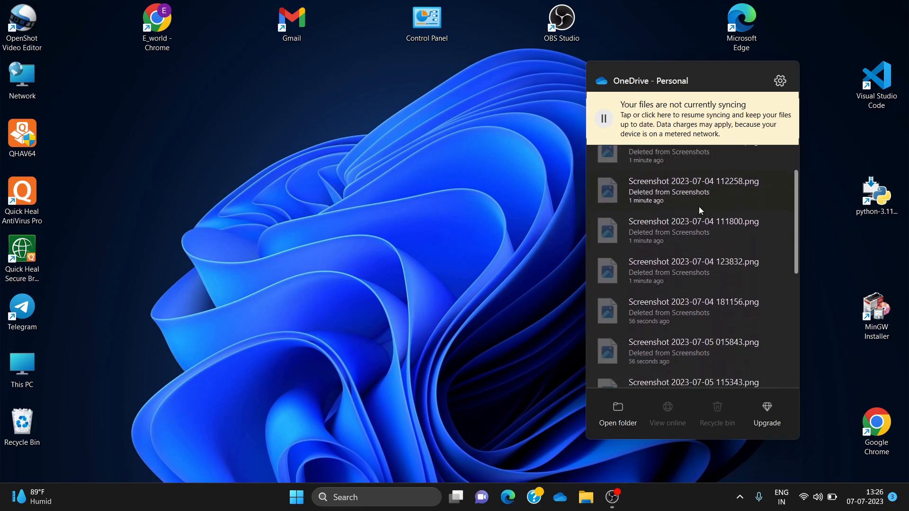
{"action": "scroll", "coordinate": [699, 208], "scroll_direction": "up", "scroll_amount": 2}
{"action": "scroll", "coordinate": [700, 210], "scroll_direction": "up", "scroll_amount": 5}
{"action": "scroll", "coordinate": [699, 210], "scroll_direction": "down", "scroll_amount": 5}
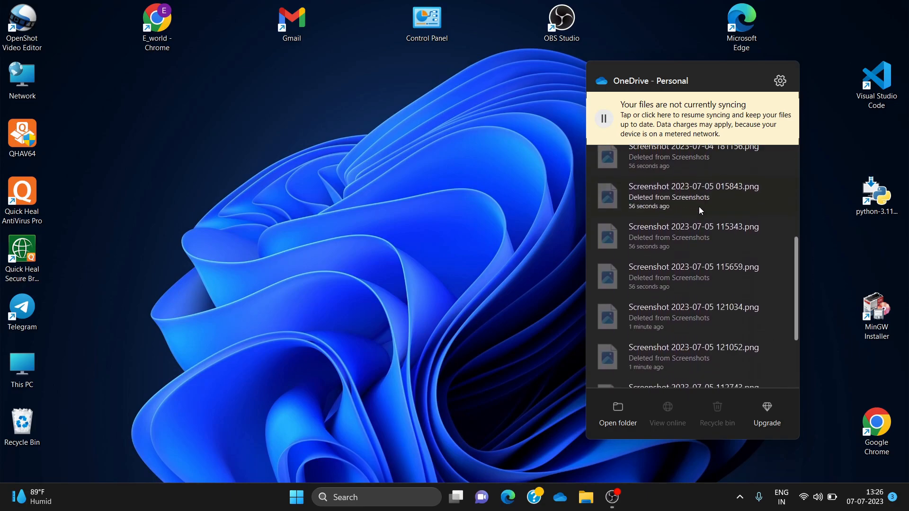
{"action": "scroll", "coordinate": [700, 210], "scroll_direction": "up", "scroll_amount": 5}
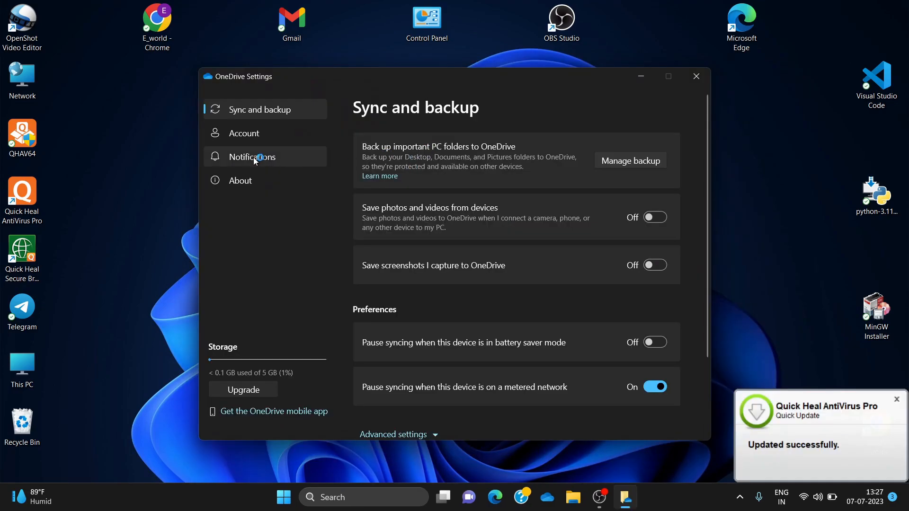
- Unlink this PC from the OneDrive account in the OneDrive account settings and confirm the unlinking
{"action": "left_click", "coordinate": [254, 134]}
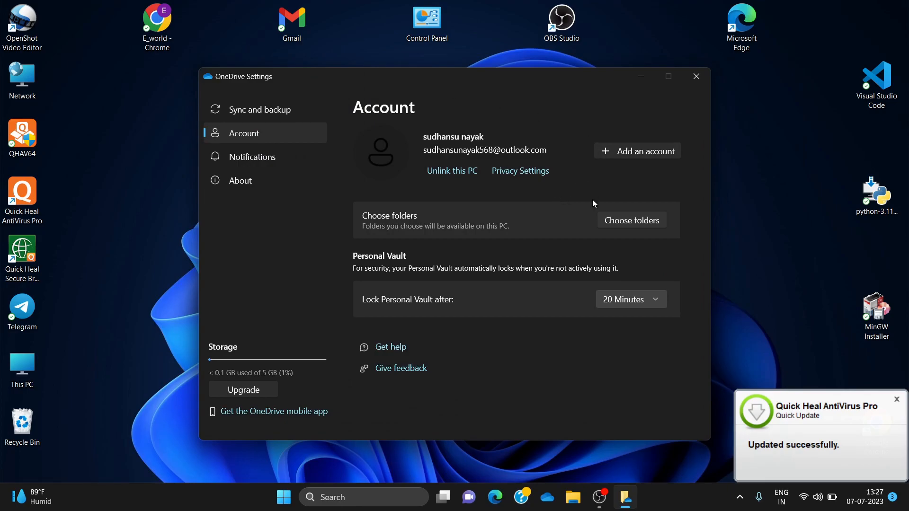
{"action": "left_click", "coordinate": [462, 178]}
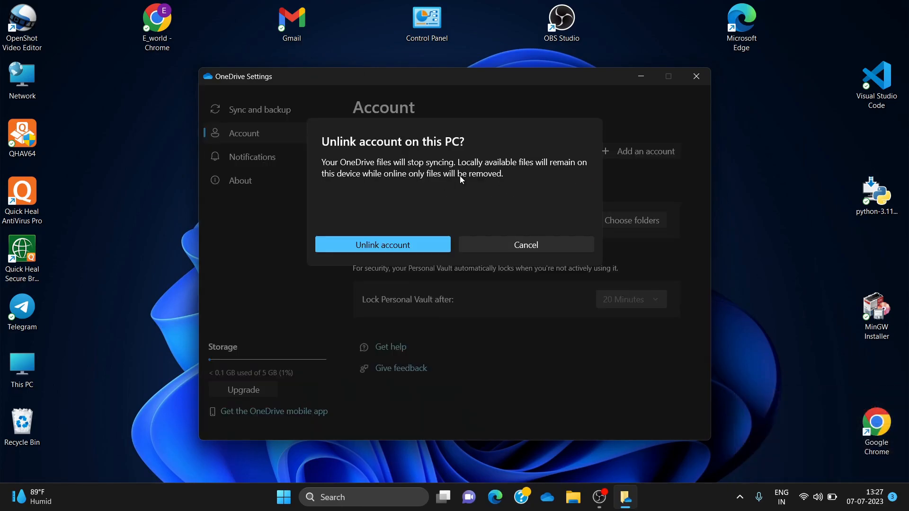
{"action": "left_click", "coordinate": [402, 243]}
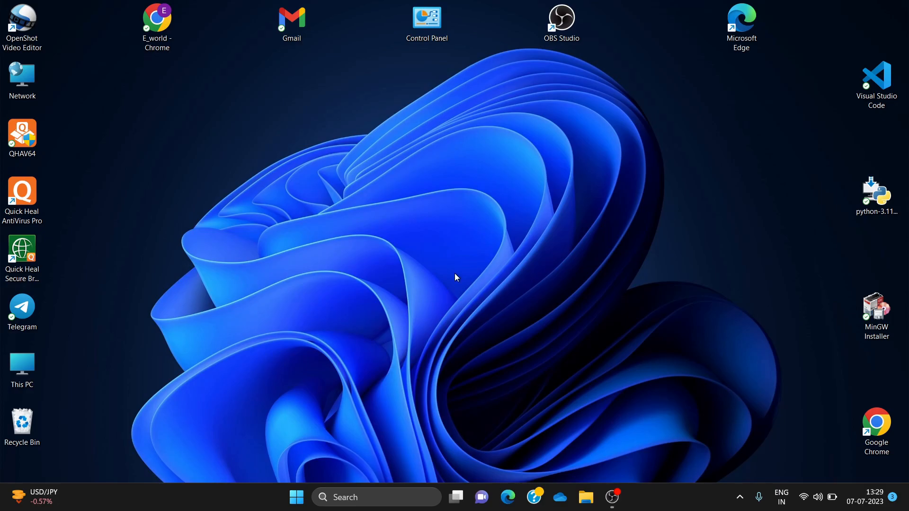
- Show all apps from Start and examine the list for programs that are not needed
{"action": "left_click", "coordinate": [297, 497]}
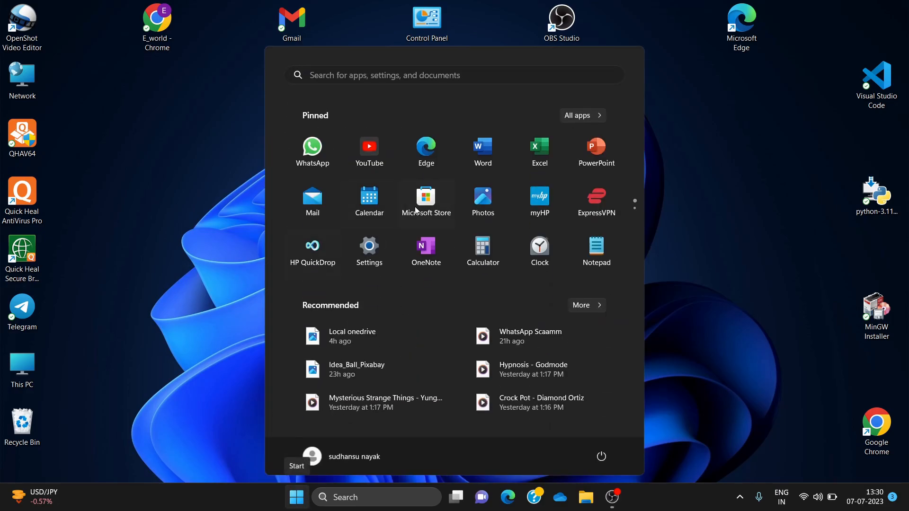
{"action": "scroll", "coordinate": [464, 198], "scroll_direction": "down", "scroll_amount": 1}
{"action": "scroll", "coordinate": [464, 197], "scroll_direction": "up", "scroll_amount": 1}
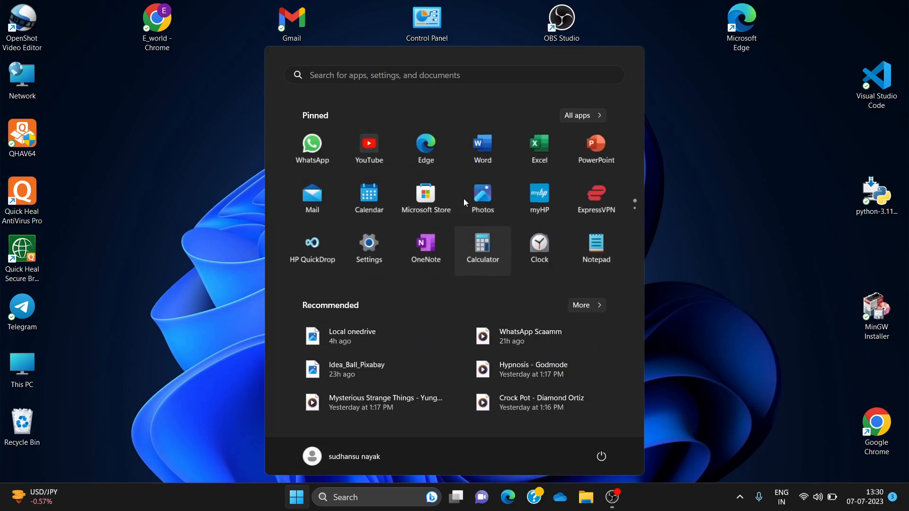
{"action": "left_click", "coordinate": [590, 117]}
{"action": "scroll", "coordinate": [516, 308], "scroll_direction": "down", "scroll_amount": 10}
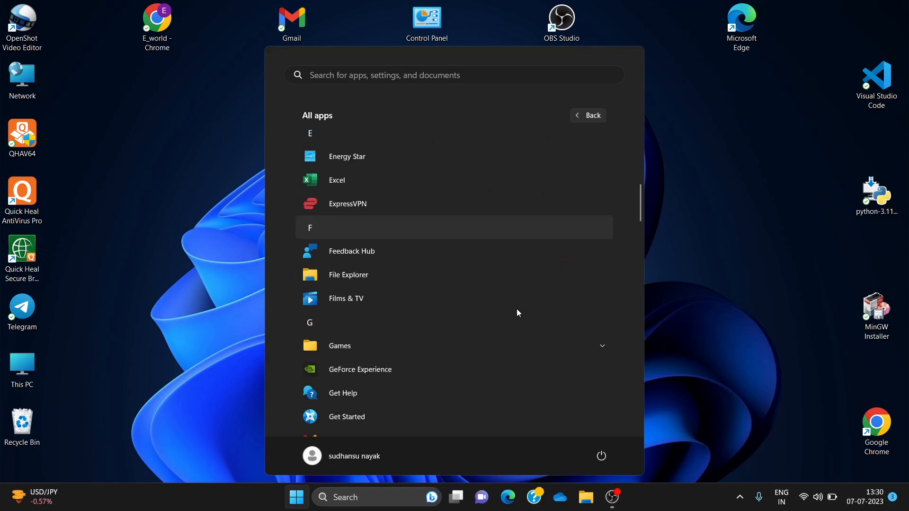
{"action": "scroll", "coordinate": [516, 308], "scroll_direction": "down", "scroll_amount": 10}
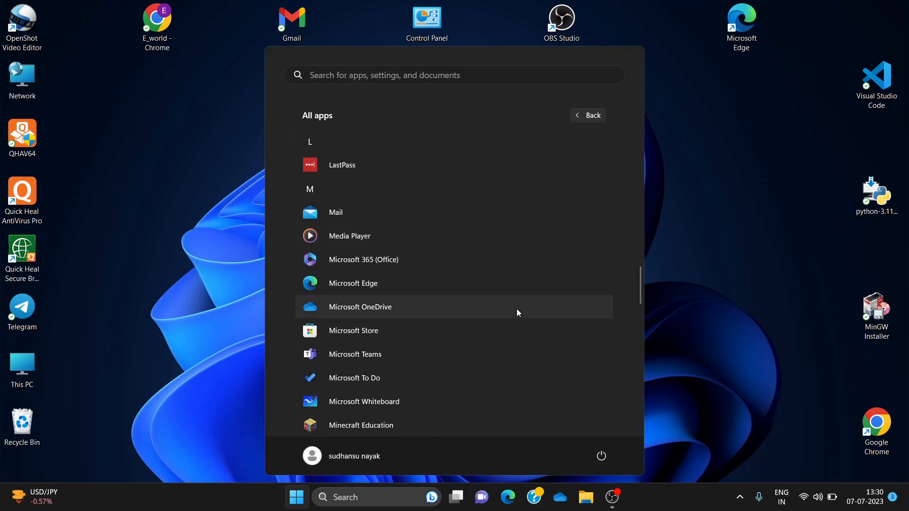
{"action": "scroll", "coordinate": [516, 309], "scroll_direction": "down", "scroll_amount": 8}
{"action": "scroll", "coordinate": [516, 308], "scroll_direction": "up", "scroll_amount": 12}
{"action": "scroll", "coordinate": [517, 309], "scroll_direction": "up", "scroll_amount": 15}
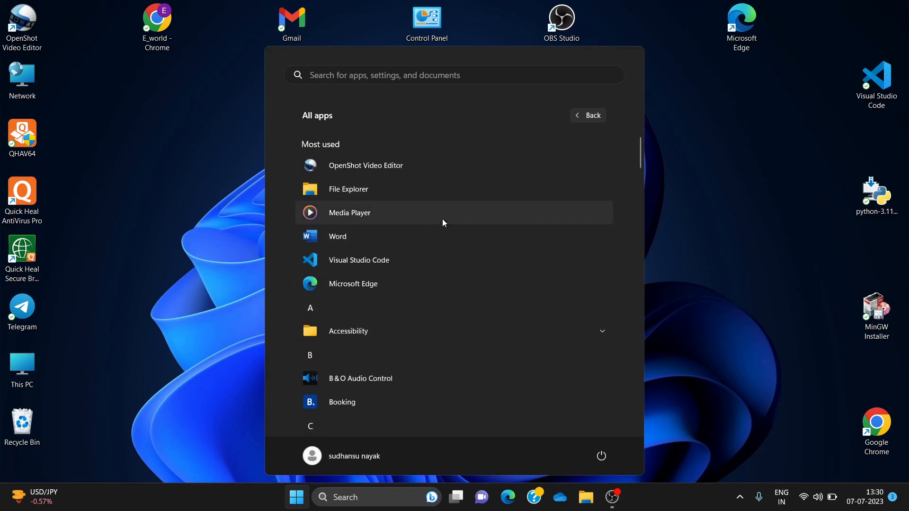
- Find Booking in the list of all apps and unpin it from Start
{"action": "scroll", "coordinate": [420, 289], "scroll_direction": "down", "scroll_amount": 3}
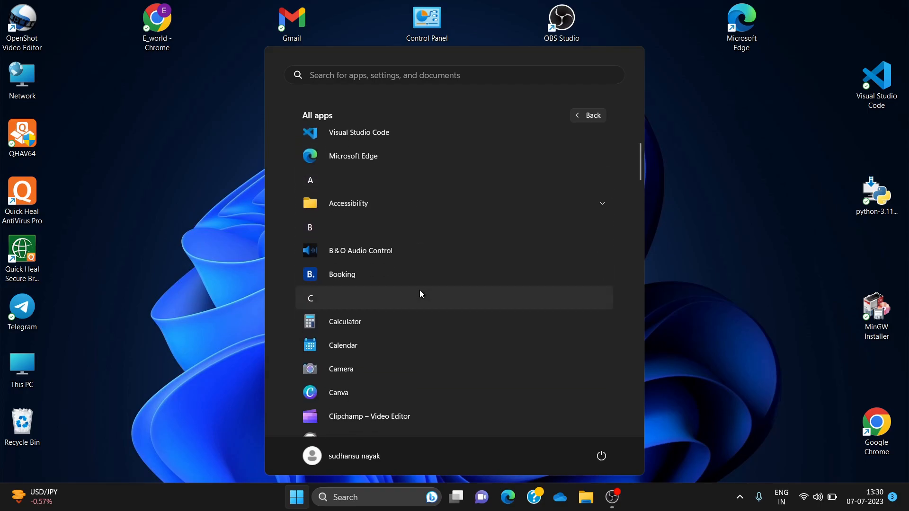
{"action": "right_click", "coordinate": [390, 272]}
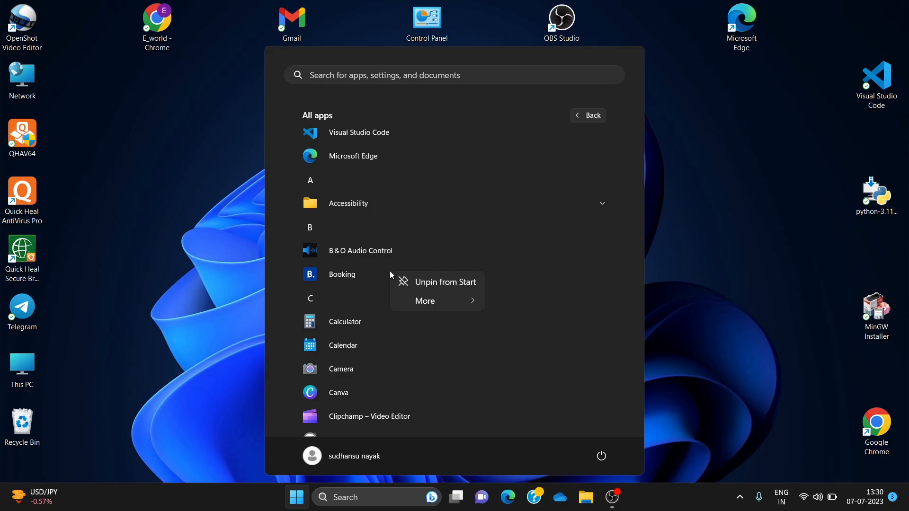
{"action": "left_click", "coordinate": [456, 287]}
- Check the available options for Canva, including Uninstall, and dismiss them without choosing any
{"action": "scroll", "coordinate": [416, 359], "scroll_direction": "down", "scroll_amount": 3}
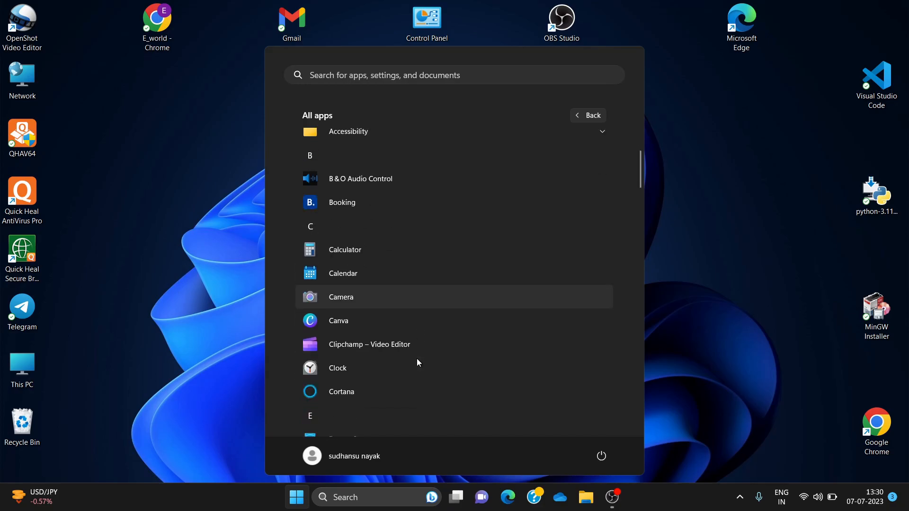
{"action": "right_click", "coordinate": [386, 280]}
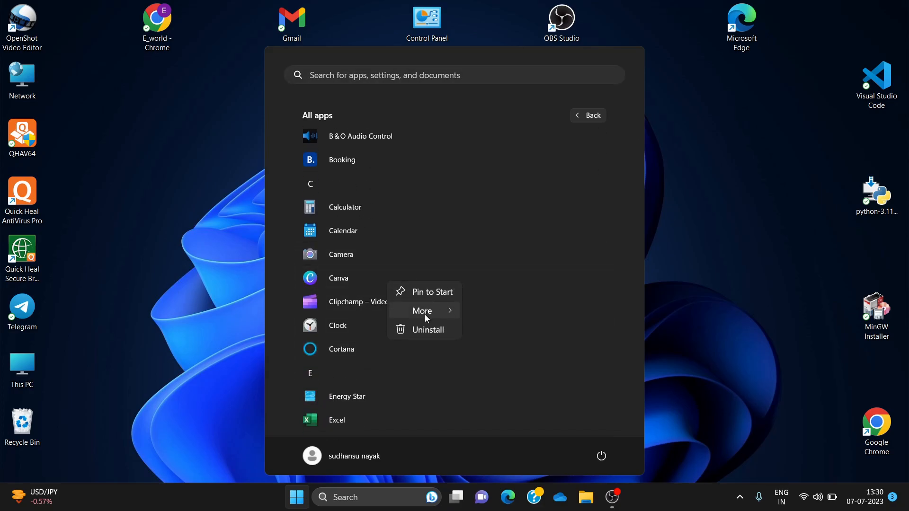
{"action": "left_click", "coordinate": [547, 309]}
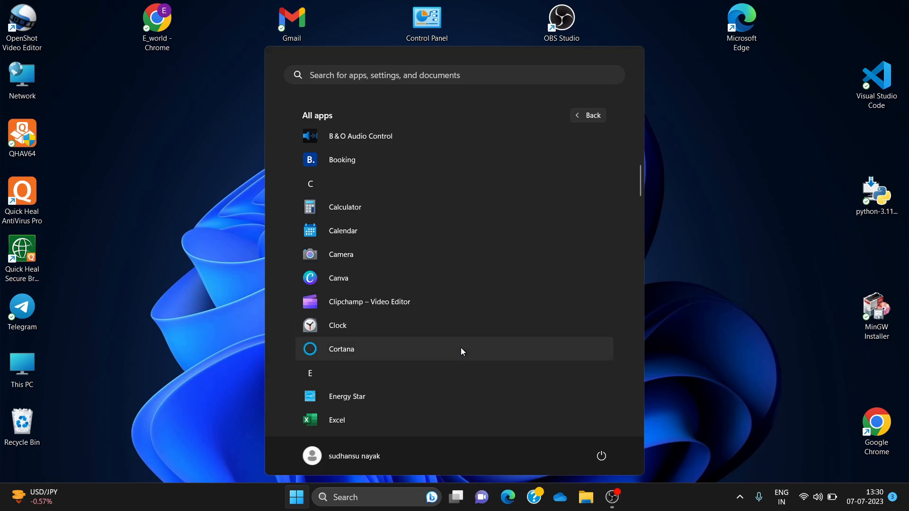
{"action": "scroll", "coordinate": [462, 350], "scroll_direction": "down", "scroll_amount": 2}
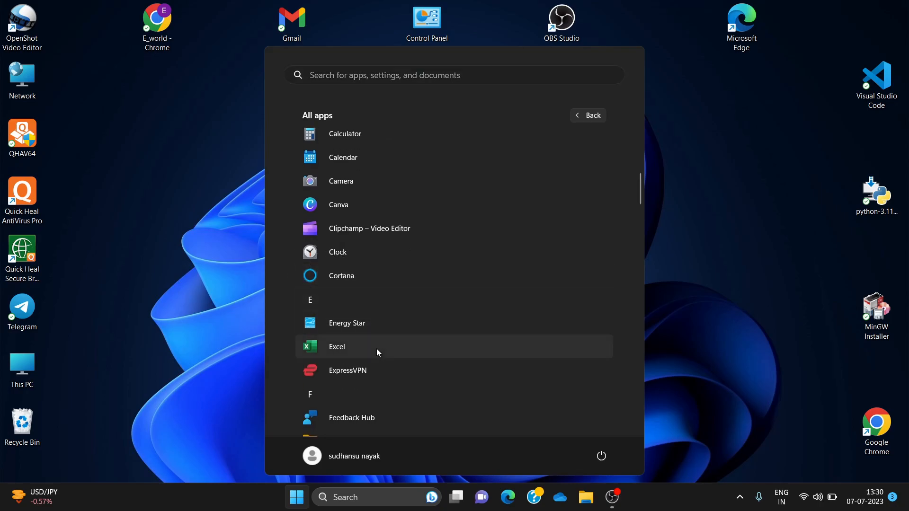
- Go from ExpressVPN's entry in the all apps list to Installed apps, examine the list for unneeded programs, and close Settings
{"action": "right_click", "coordinate": [366, 373]}
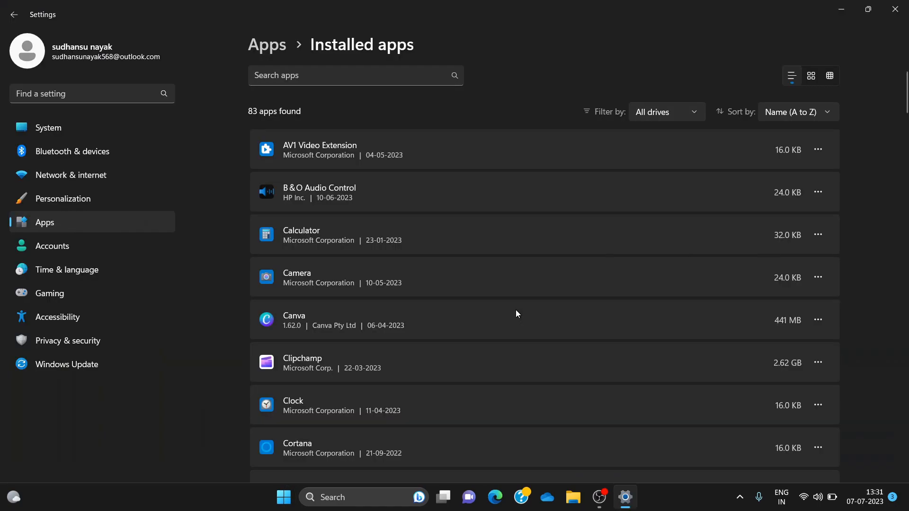
{"action": "scroll", "coordinate": [587, 288], "scroll_direction": "down", "scroll_amount": 3}
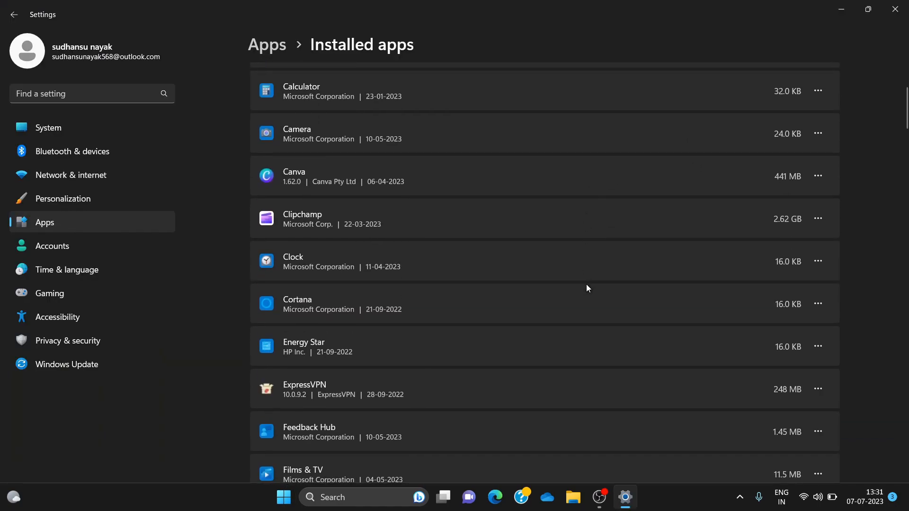
{"action": "scroll", "coordinate": [587, 284], "scroll_direction": "down", "scroll_amount": 9}
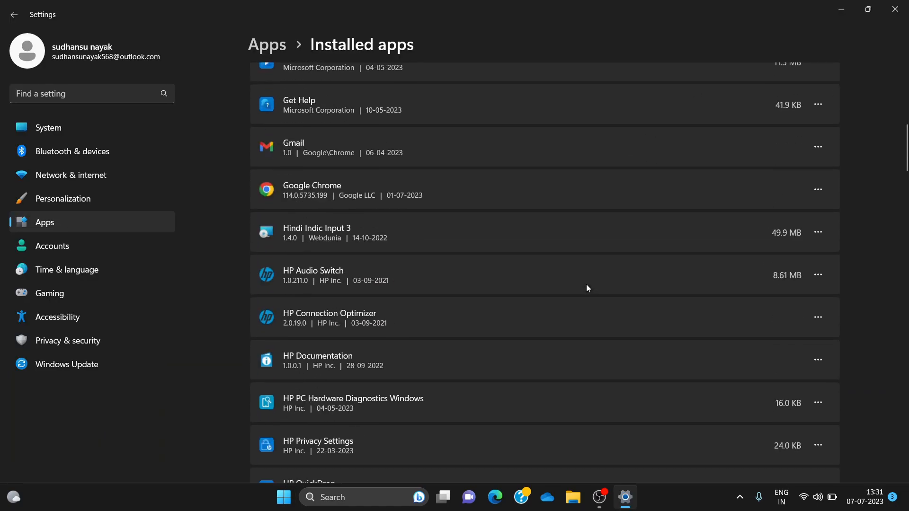
{"action": "scroll", "coordinate": [585, 287], "scroll_direction": "down", "scroll_amount": 2}
{"action": "scroll", "coordinate": [586, 287], "scroll_direction": "up", "scroll_amount": 10}
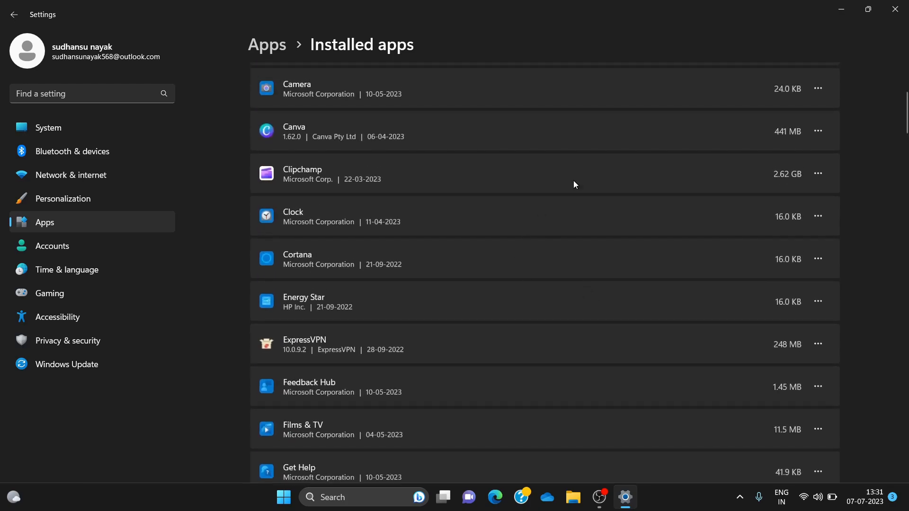
{"action": "scroll", "coordinate": [596, 239], "scroll_direction": "up", "scroll_amount": 3}
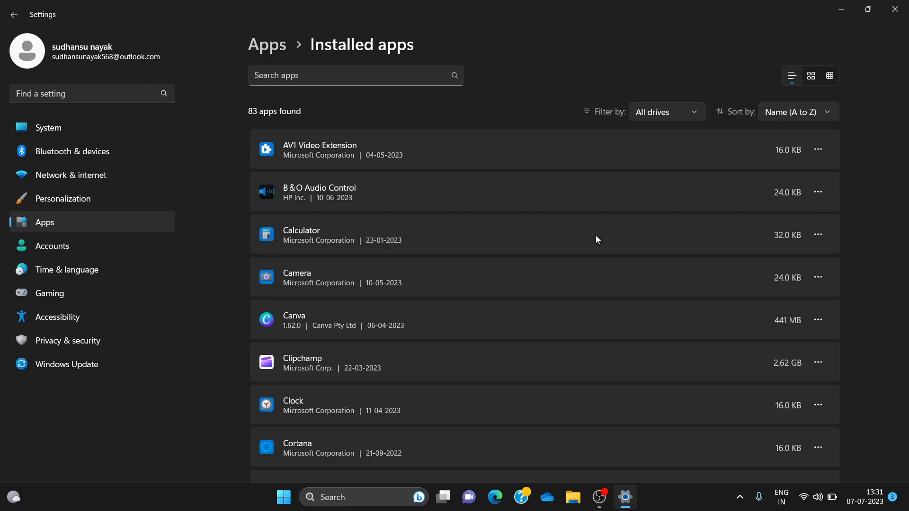
{"action": "scroll", "coordinate": [412, 351], "scroll_direction": "down", "scroll_amount": 10}
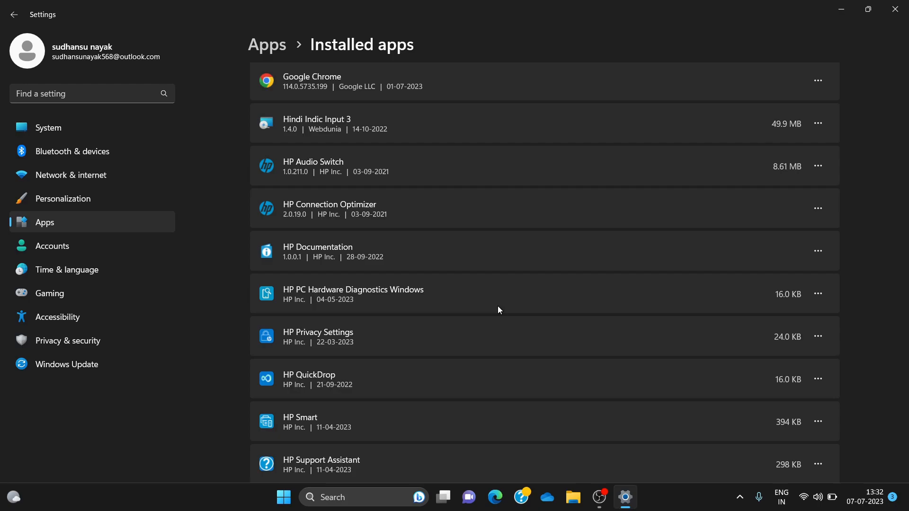
{"action": "key", "text": "alt+F4"}
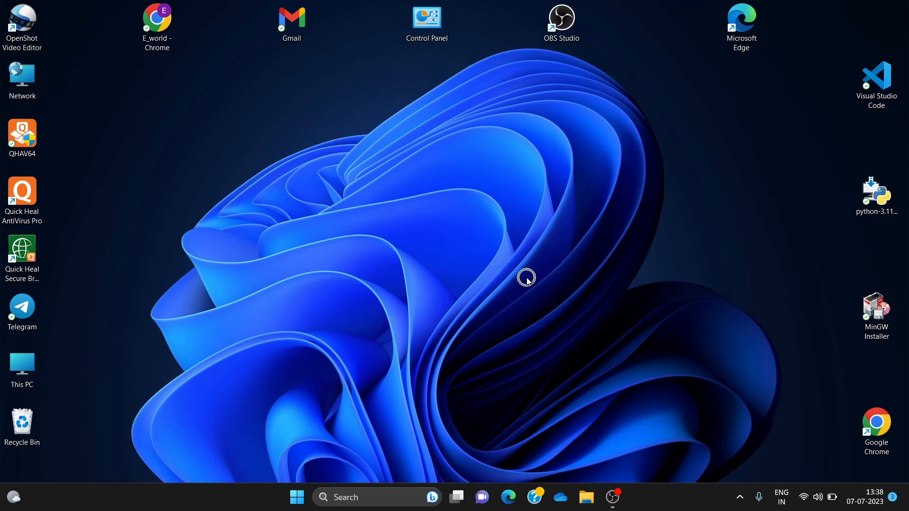
- Show the power options in Start, including Restart, and dismiss them without restarting the laptop
{"action": "key", "text": "super"}
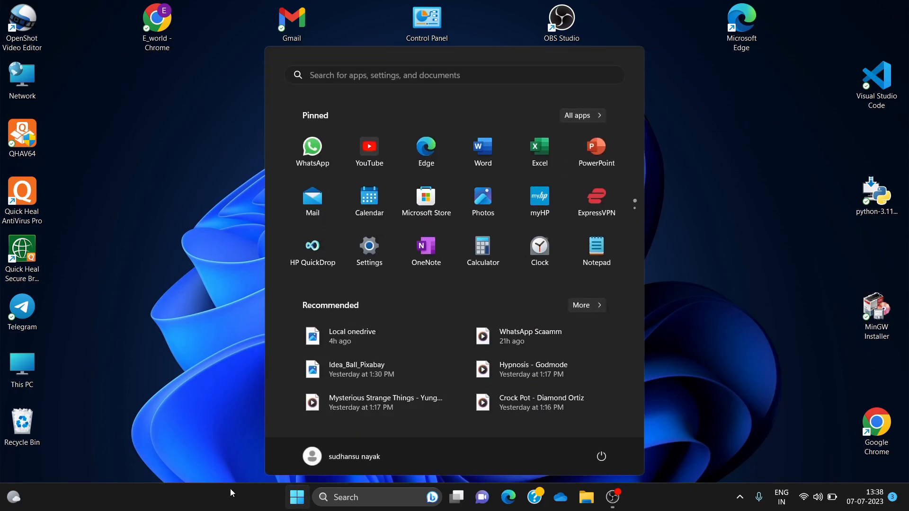
{"action": "left_click", "coordinate": [606, 456]}
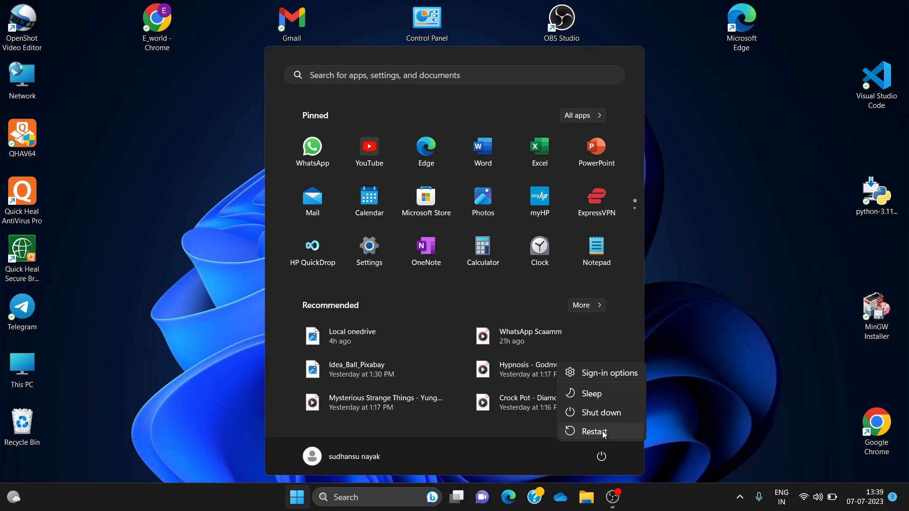
{"action": "left_click", "coordinate": [604, 433]}
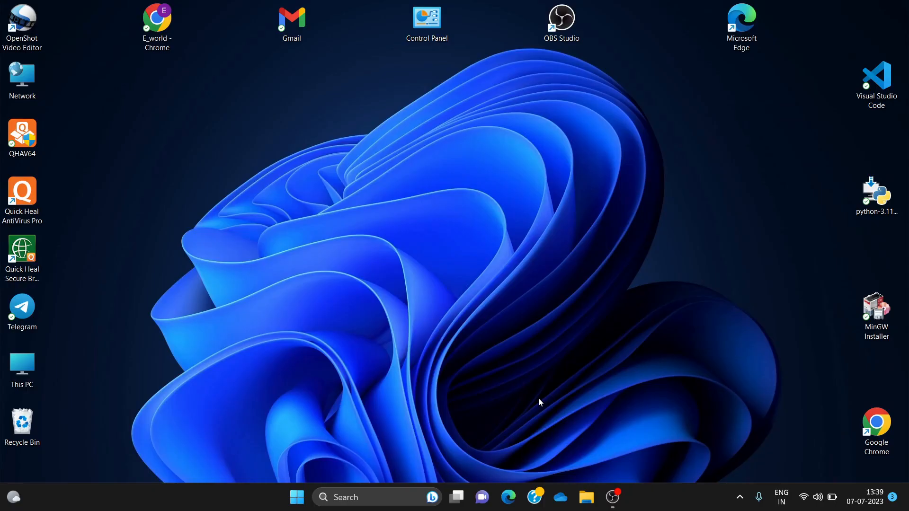
- Open Settings from Start and go to the Windows Update page
{"action": "key", "text": "super"}
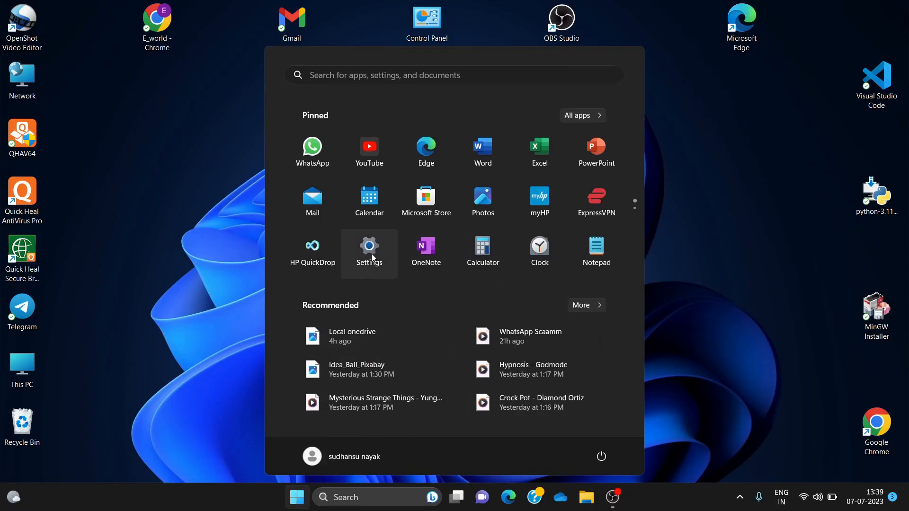
{"action": "left_click", "coordinate": [374, 257]}
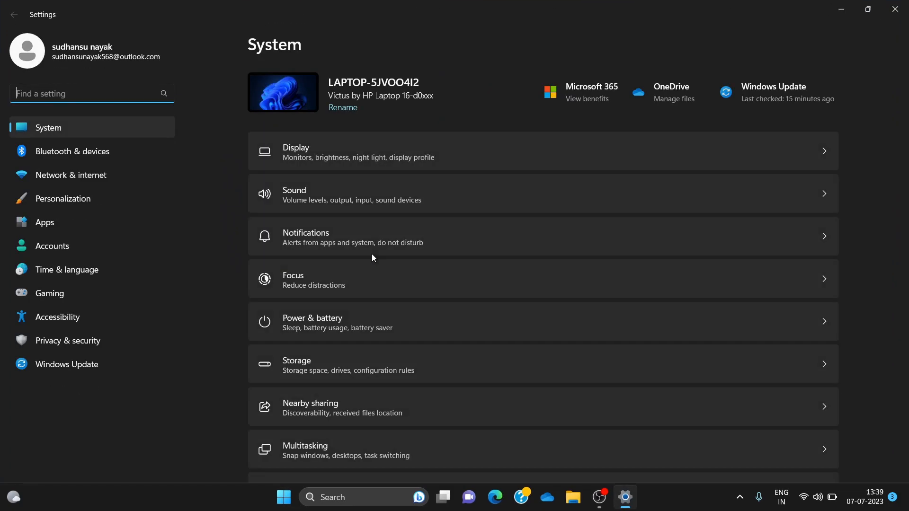
{"action": "left_click", "coordinate": [782, 87]}
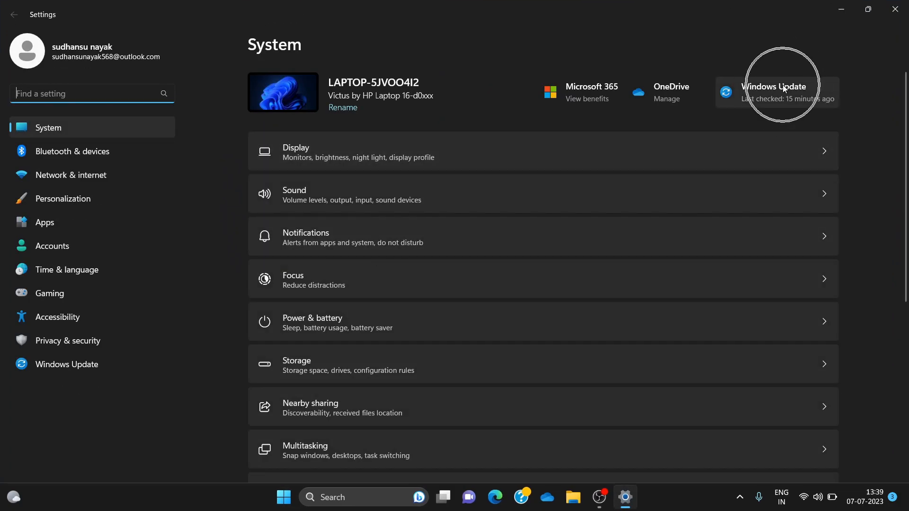
{"action": "left_click", "coordinate": [796, 100]}
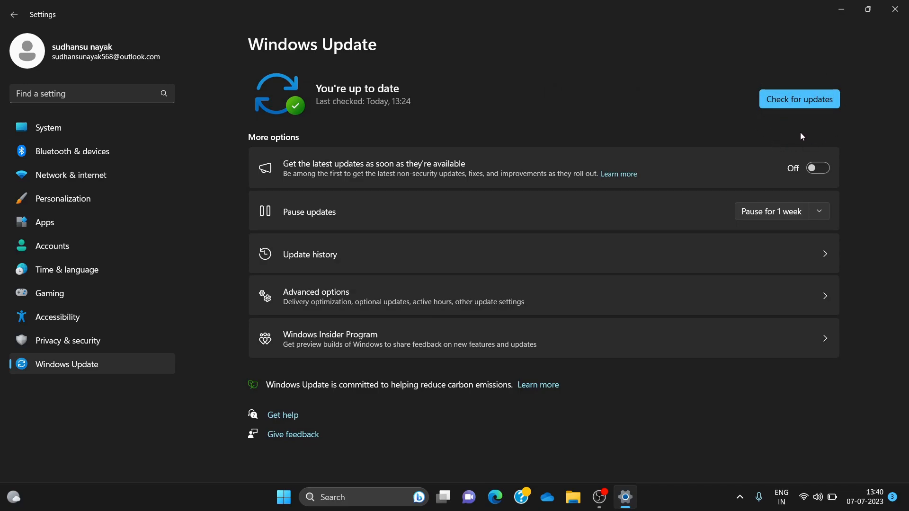
- Toggle the option to get the latest updates as soon as they're available, and close Settings
{"action": "left_click", "coordinate": [822, 170]}
{"action": "left_click", "coordinate": [814, 168]}
{"action": "left_click", "coordinate": [814, 168]}
{"action": "left_click", "coordinate": [904, 4]}
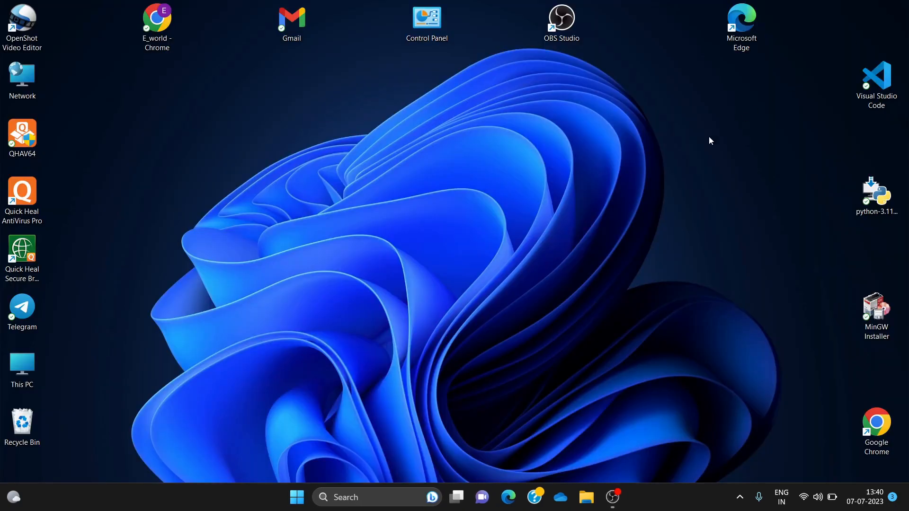